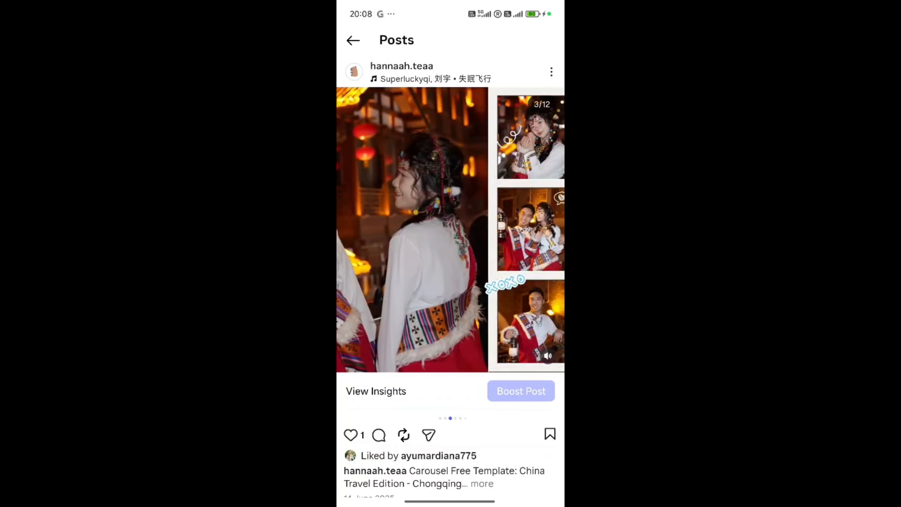
# Look through the slides of the Chongqing travel carousel post
pyautogui.hscroll(2, 450, 229)
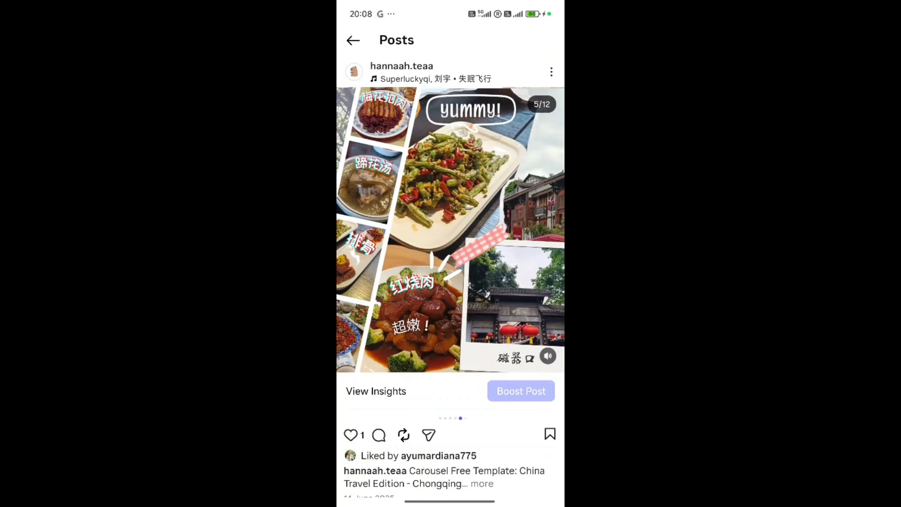
pyautogui.hscroll(3, 450, 229)
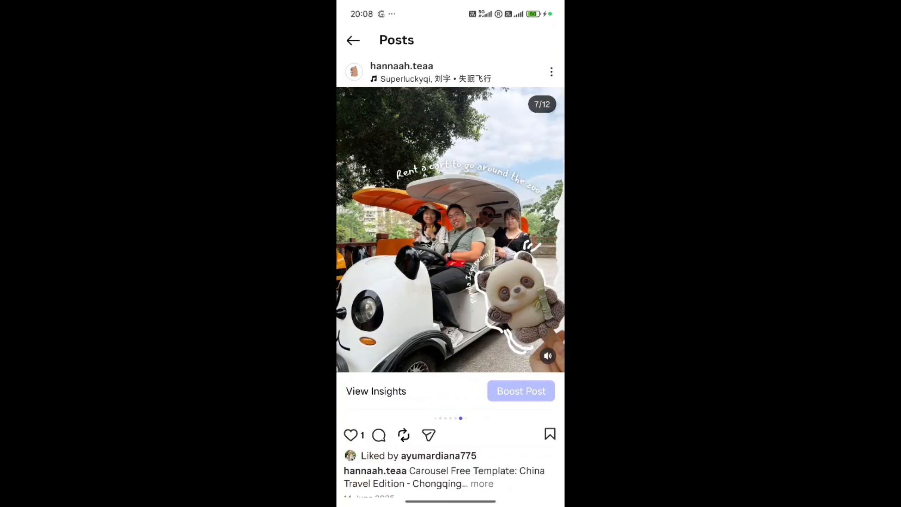
pyautogui.hscroll(2, 450, 229)
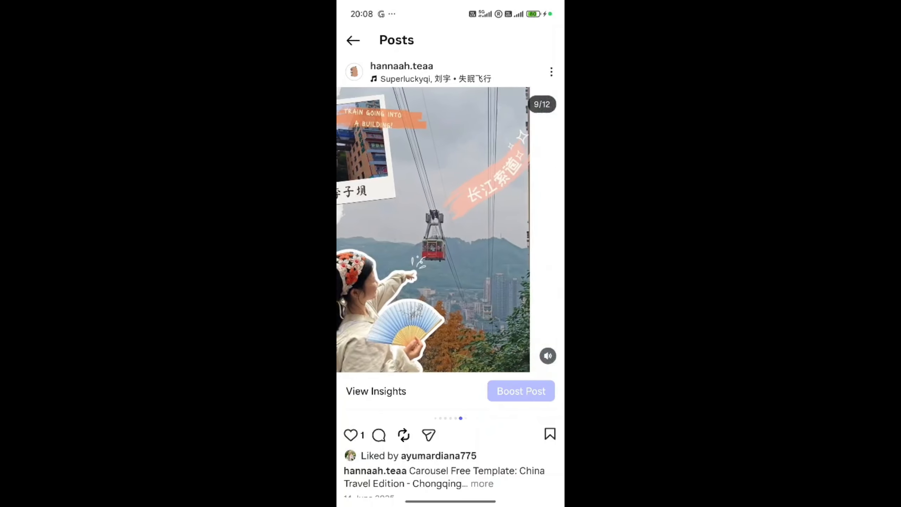
pyautogui.hscroll(1, 450, 229)
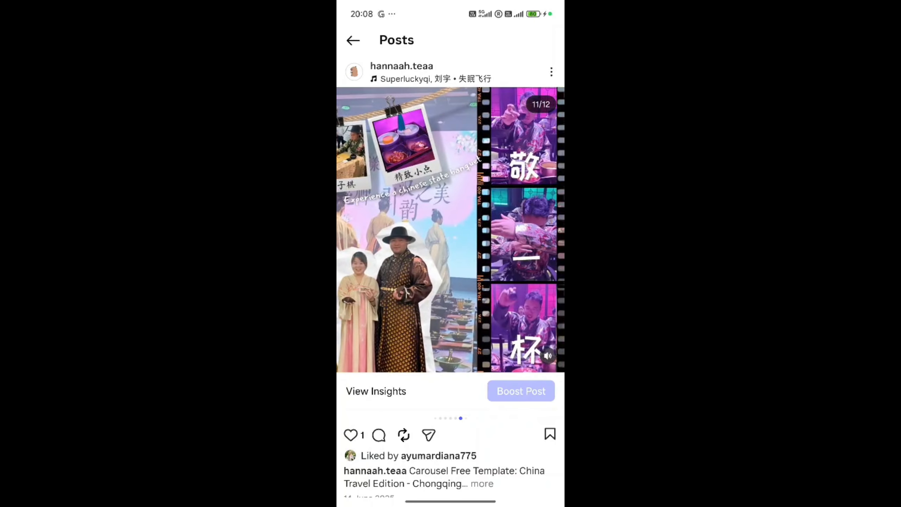
pyautogui.hscroll(1, 450, 229)
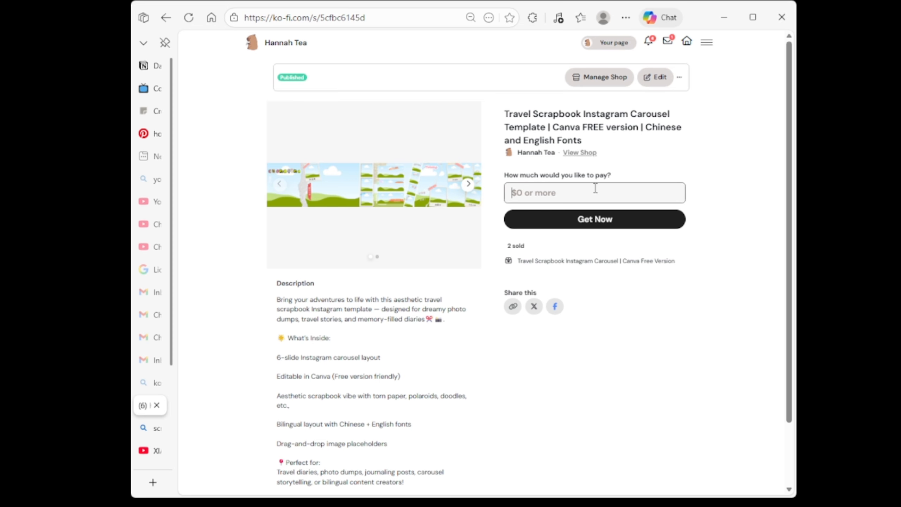
# On Ko-fi, get the Travel Scrapbook Instagram Carousel Template with a payment amount of 0 and complete the order
pyautogui.write('0')
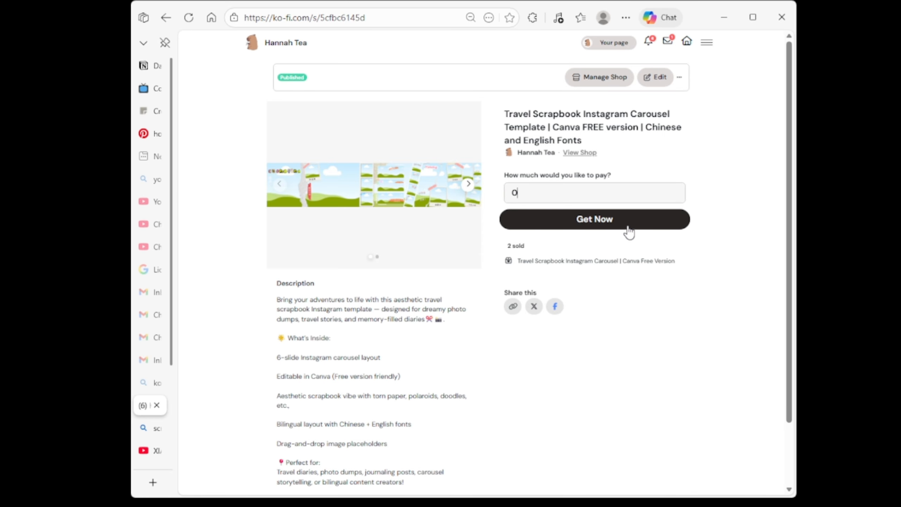
pyautogui.scroll(-1, 561, 234)
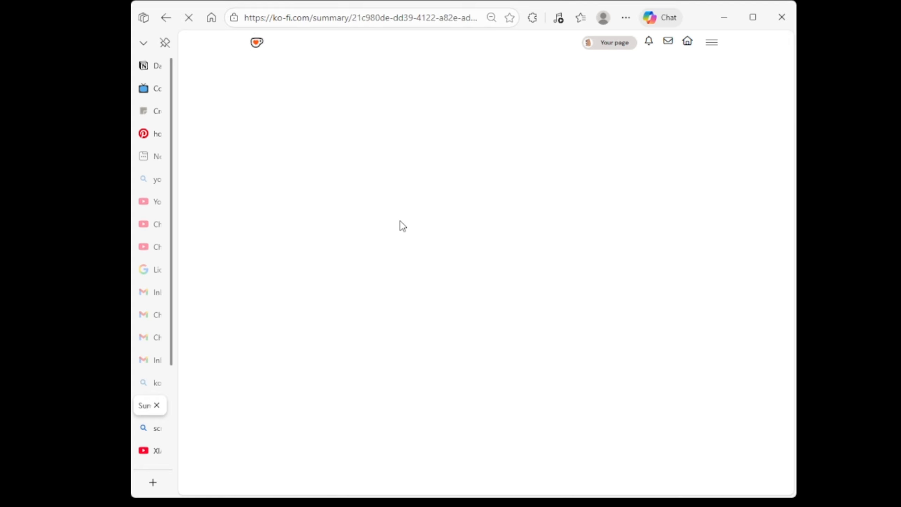
pyautogui.click(489, 272)
pyautogui.scroll(-1, 482, 340)
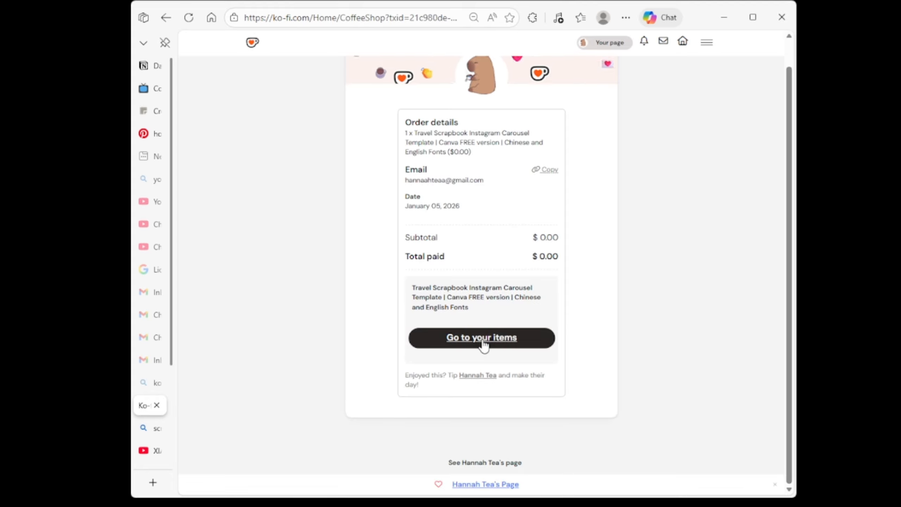
# Go from the order details to the obtained template and open it for editing in Canva
pyautogui.scroll(1, 493, 312)
pyautogui.click(537, 359)
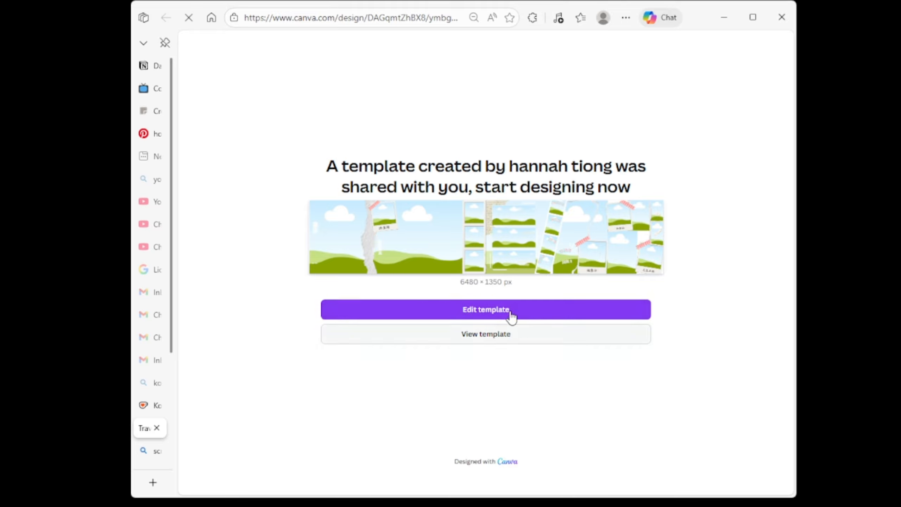
pyautogui.click(535, 319)
pyautogui.click(203, 204)
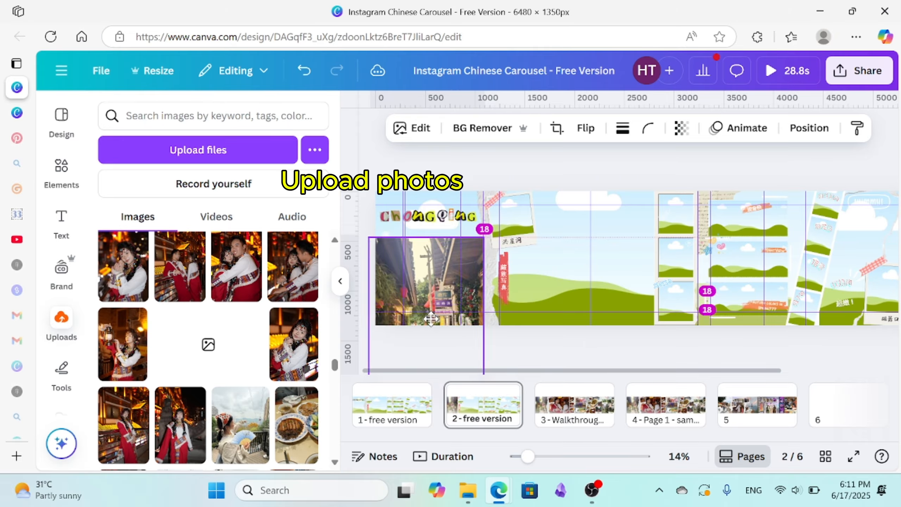
# Place the alley street photo into the cover frame under the Chongqing title and adjust its crop
pyautogui.moveTo(437, 276)
pyautogui.mouseDown()
pyautogui.moveTo(428, 262)
pyautogui.moveTo(436, 258)
pyautogui.mouseUp()
pyautogui.doubleClick(428, 250)
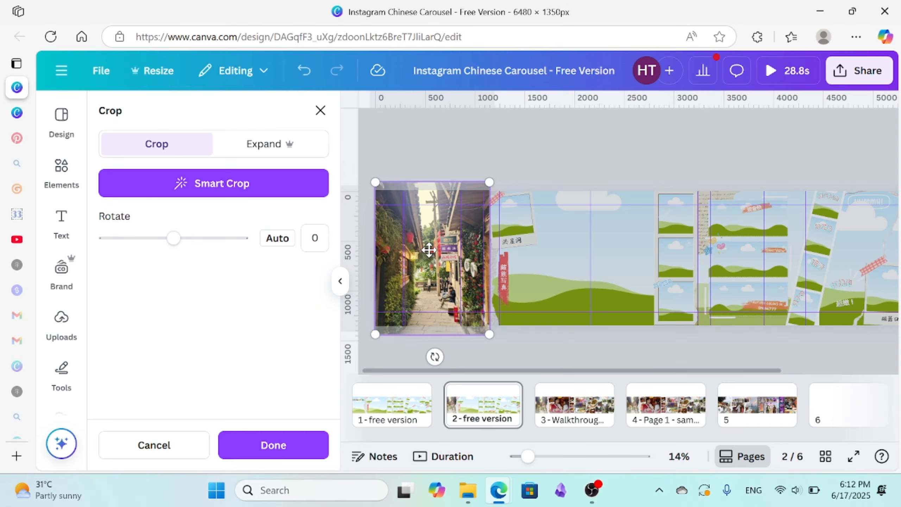
pyautogui.click(542, 164)
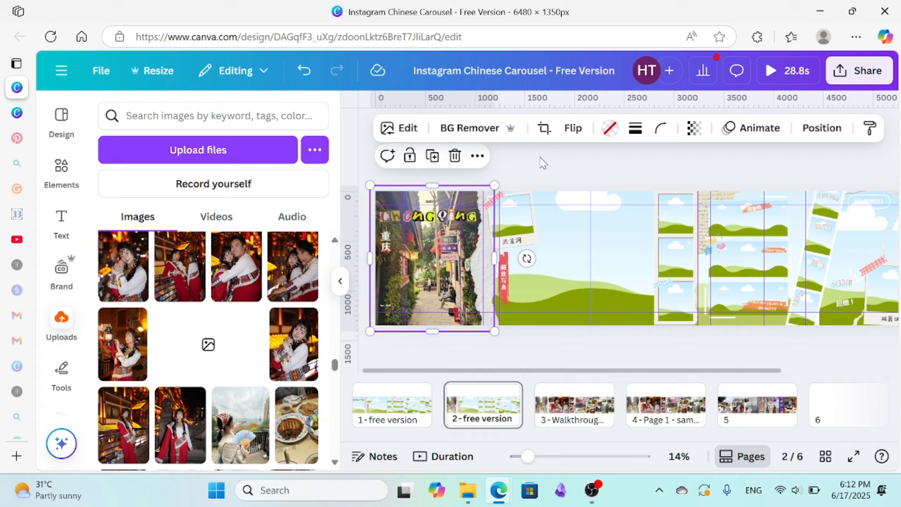
pyautogui.click(490, 351)
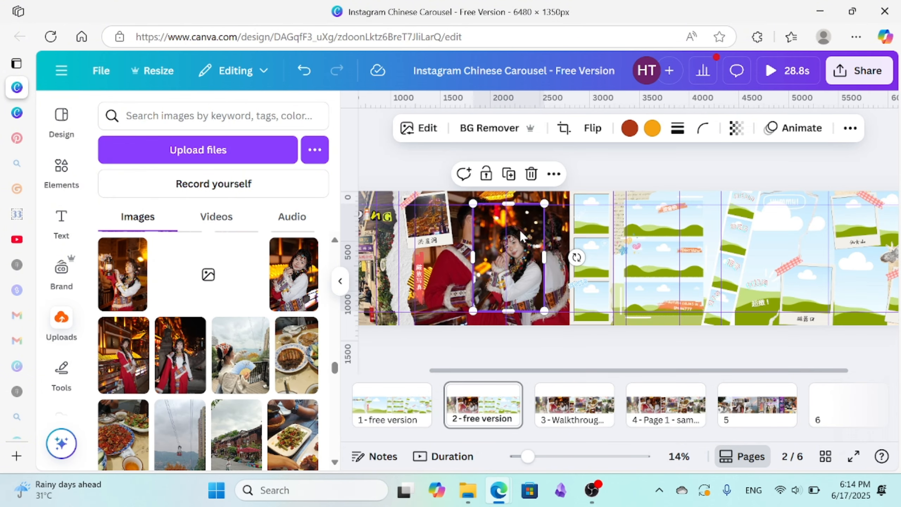
# Fill the three-portrait strip and the three stacked landscape frames with photos, adjusting the crop of the lowest landscape photo
pyautogui.moveTo(568, 241); pyautogui.dragTo(599, 226)
pyautogui.moveTo(679, 257); pyautogui.dragTo(595, 306)
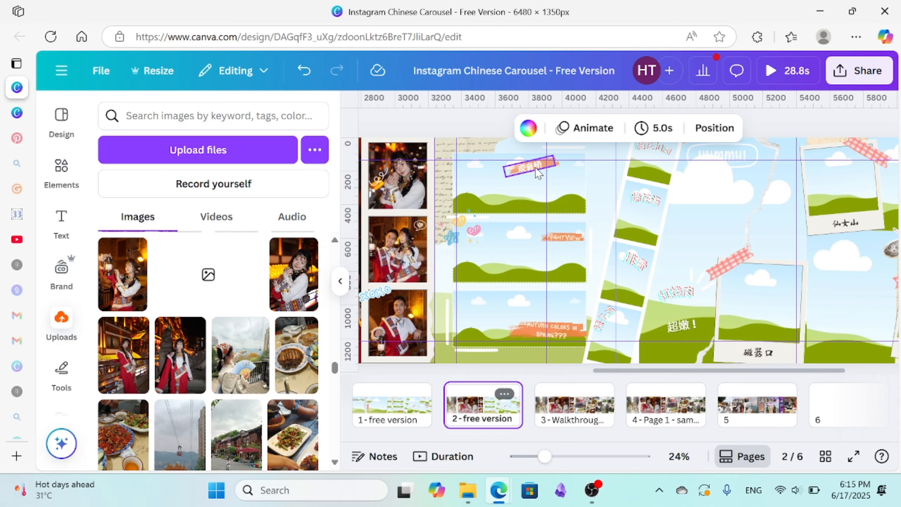
pyautogui.moveTo(539, 173); pyautogui.dragTo(567, 255)
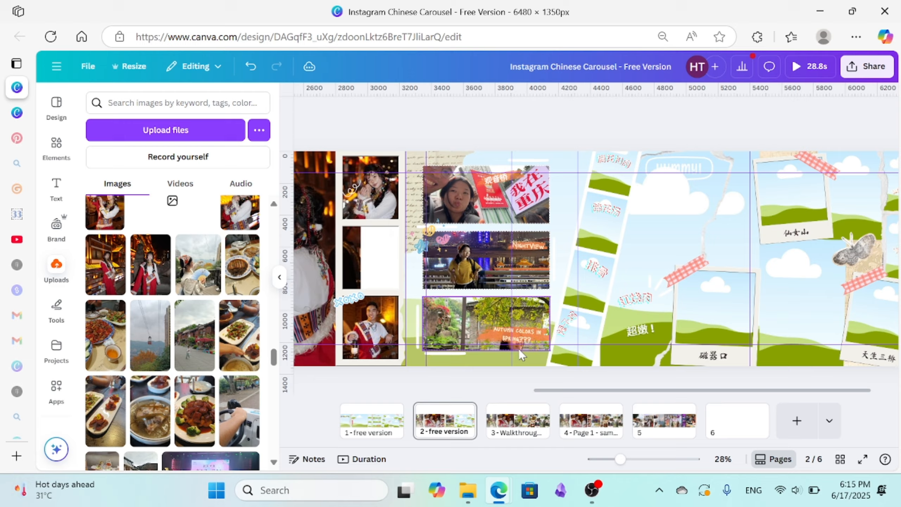
pyautogui.scroll(-1, 519, 350)
pyautogui.doubleClick(518, 321)
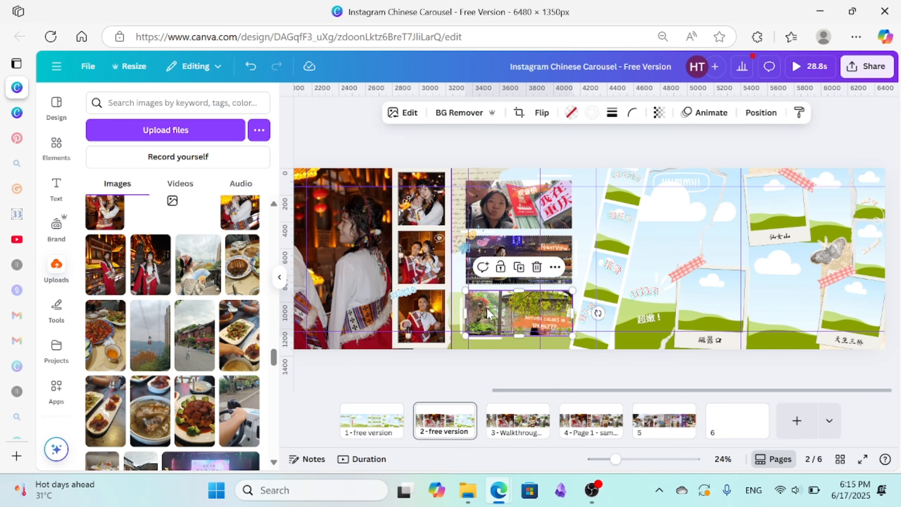
pyautogui.moveTo(517, 319); pyautogui.dragTo(515, 370)
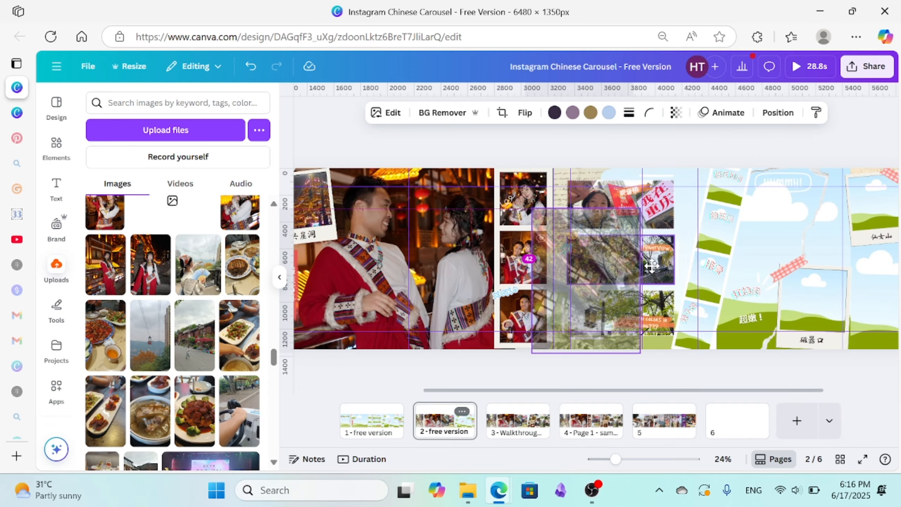
# Set the transparency of the background photo behind the three landscape frames to 60
pyautogui.click(648, 113)
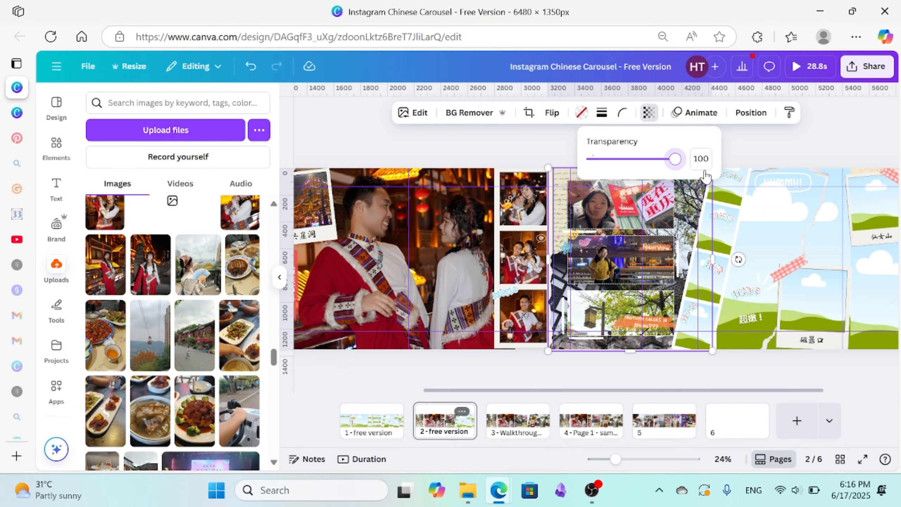
pyautogui.moveTo(675, 159); pyautogui.dragTo(640, 161)
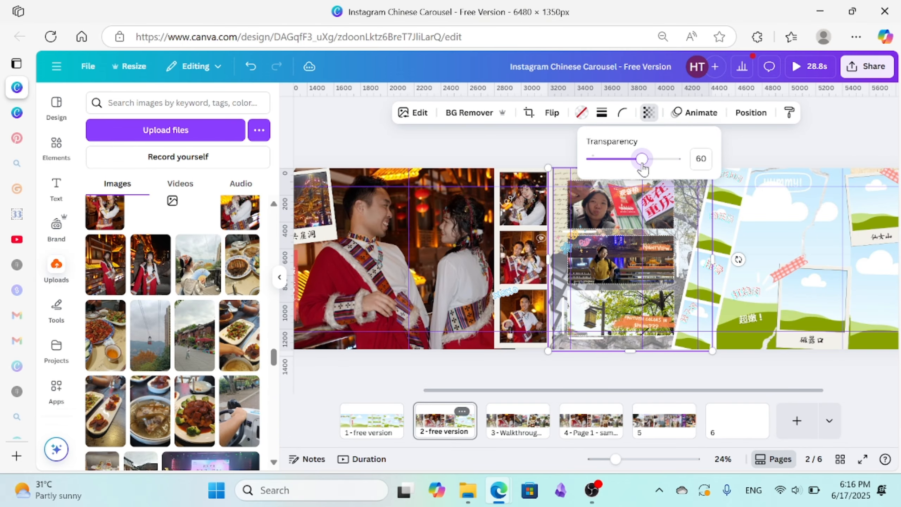
pyautogui.click(779, 134)
# Resize and reposition the dish photo within the top frame of the tilted food strip
pyautogui.scroll(2, 695, 319)
pyautogui.moveTo(634, 210); pyautogui.dragTo(640, 226)
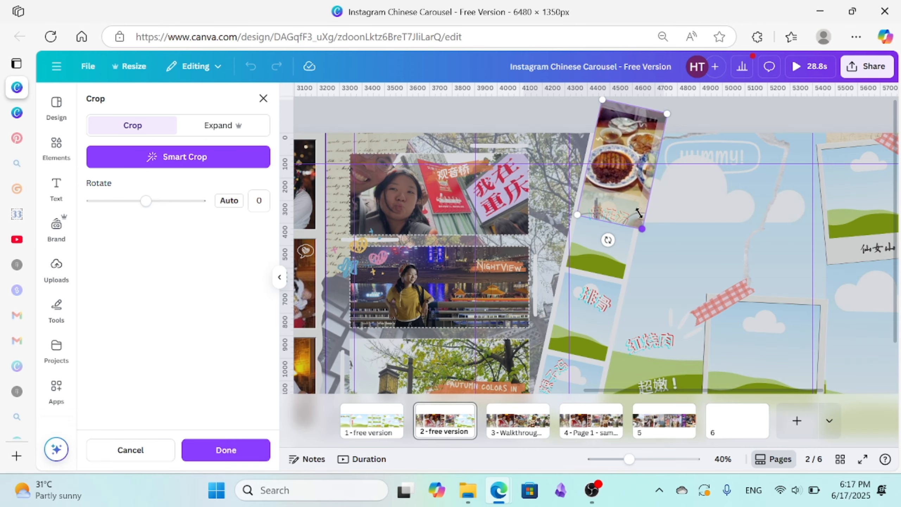
pyautogui.moveTo(624, 167); pyautogui.dragTo(633, 170)
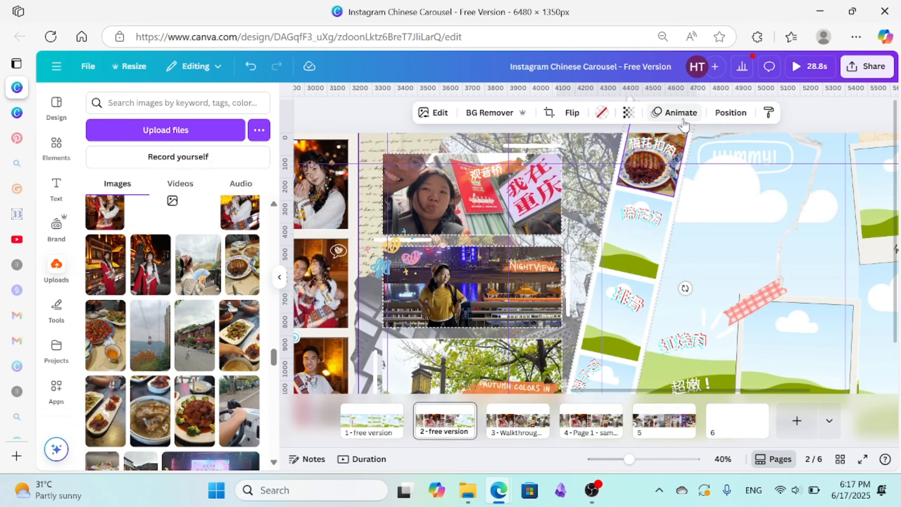
# Fill the remaining frames of the tilted food strip with dish photos and adjust their cropping
pyautogui.scroll(-3, 660, 248)
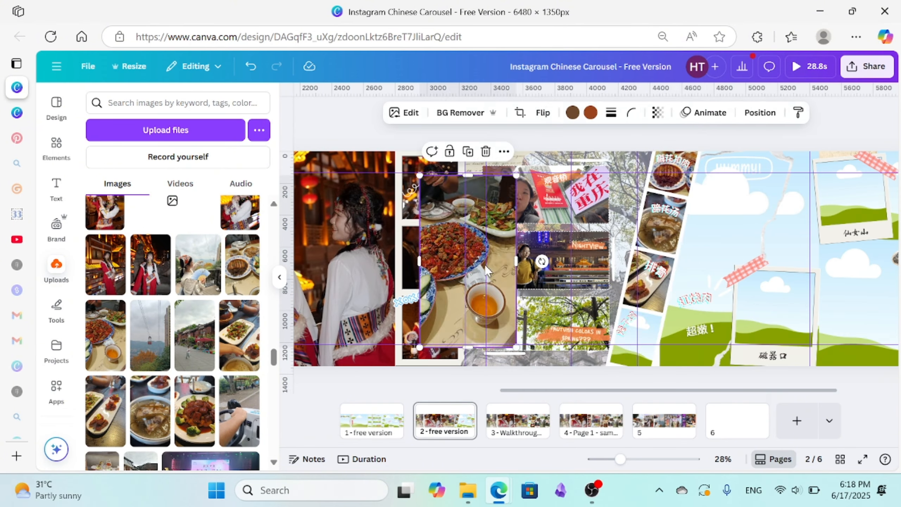
pyautogui.doubleClick(660, 312)
pyautogui.moveTo(676, 316); pyautogui.dragTo(639, 328)
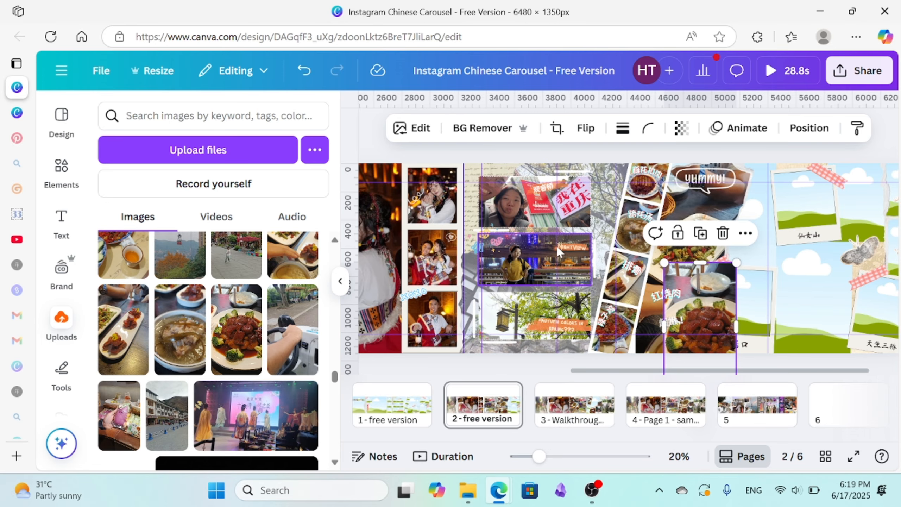
# Remove the background from the braised pork photo and position the cutout beneath its caption next to the food strip
pyautogui.click(486, 126)
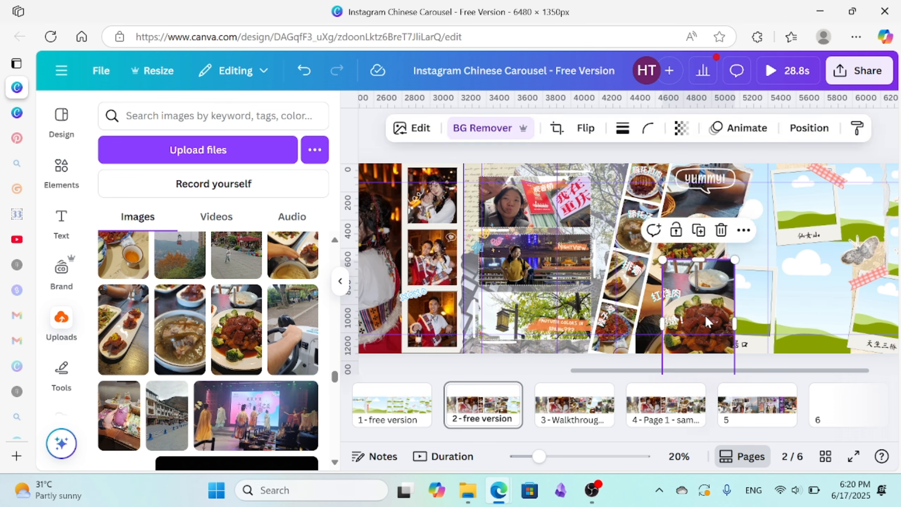
pyautogui.doubleClick(683, 287)
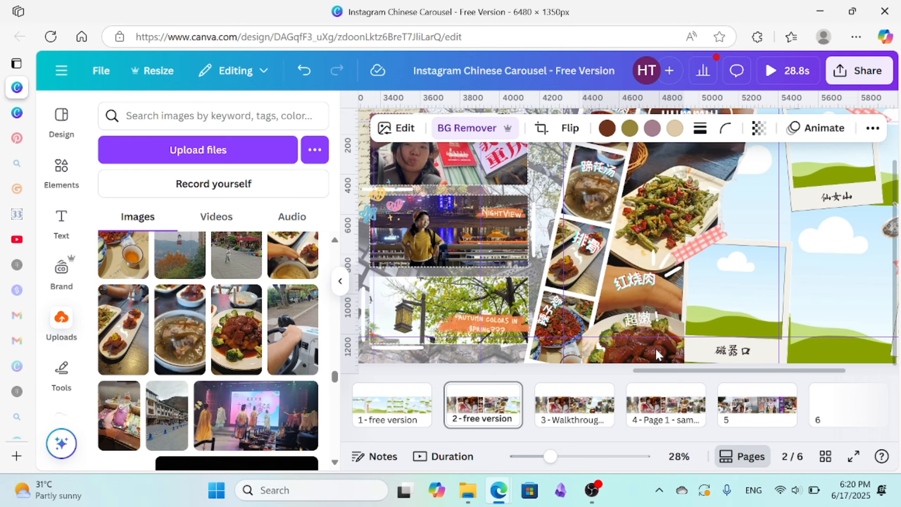
pyautogui.moveTo(655, 353); pyautogui.dragTo(648, 307)
# Enlarge the green bean photo within its crop and open the gate photo in the lower polaroid for cropping
pyautogui.scroll(1, 652, 344)
pyautogui.scroll(-1, 638, 336)
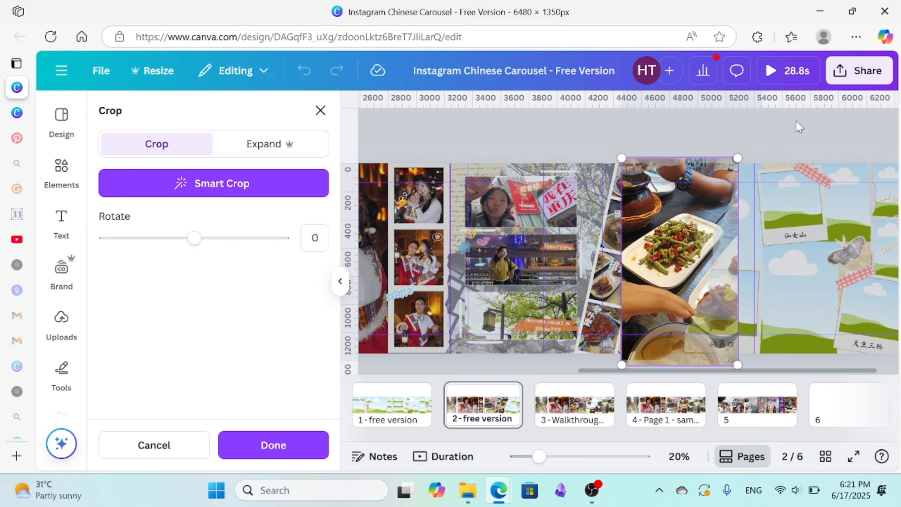
pyautogui.moveTo(735, 157); pyautogui.dragTo(746, 146)
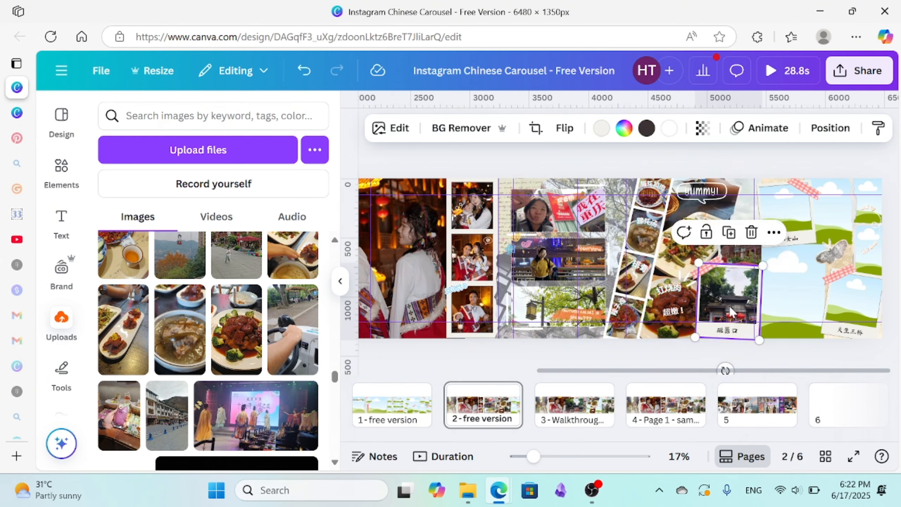
pyautogui.doubleClick(718, 295)
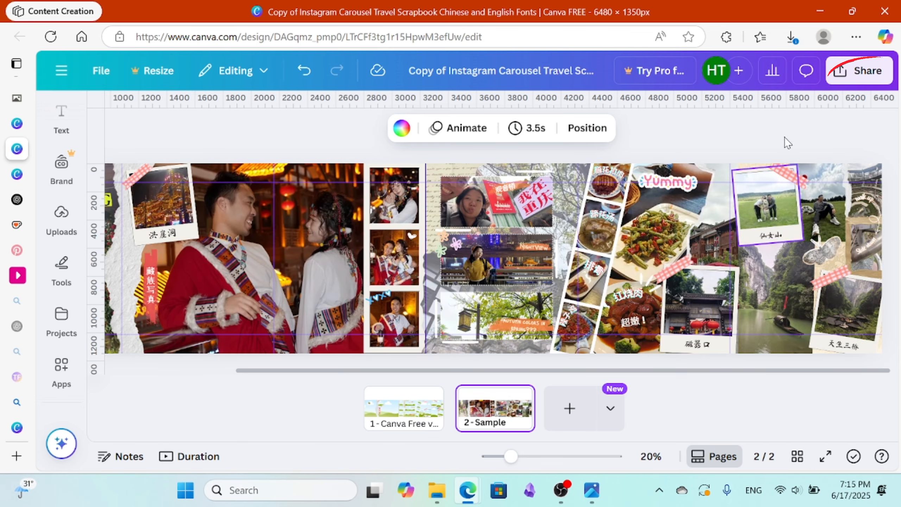
# Download pages 1–2 of the finished carousel design as PNG
pyautogui.click(851, 73)
pyautogui.click(645, 365)
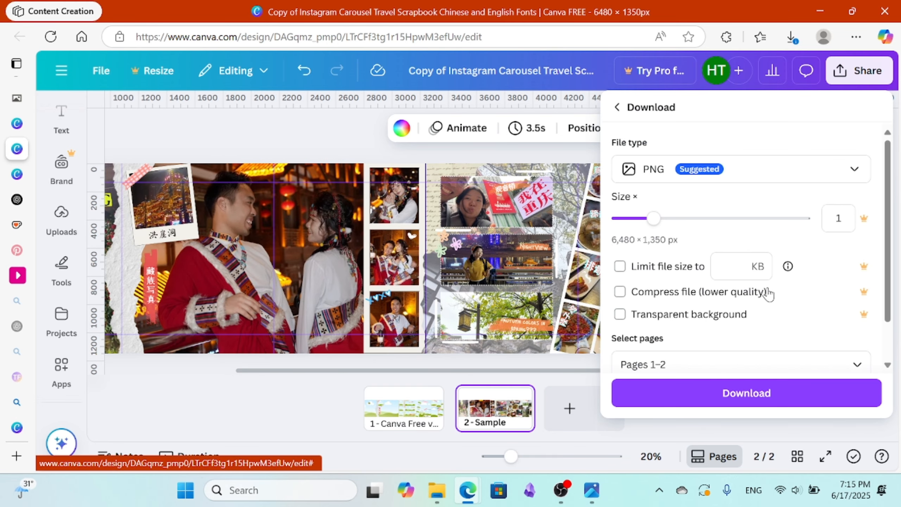
pyautogui.scroll(-2, 820, 345)
pyautogui.click(827, 397)
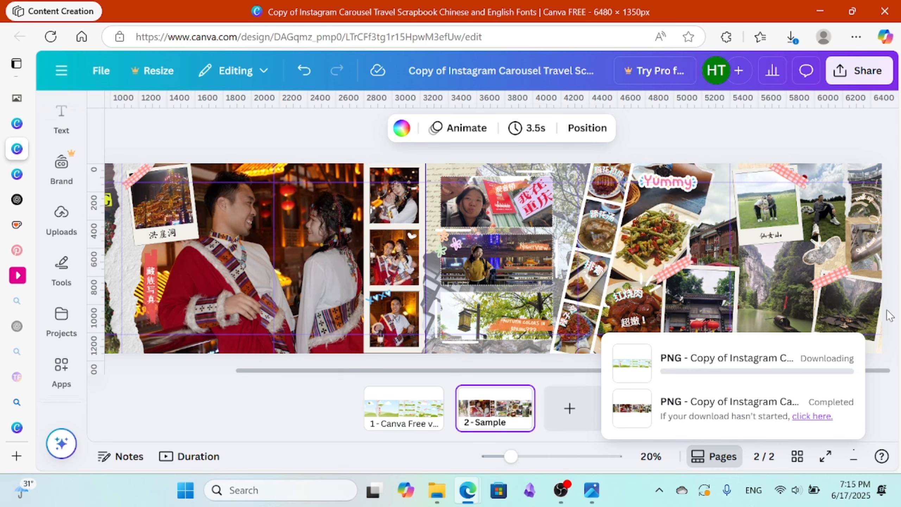
# Open the downloaded Sample.png from its folder to check the full carousel image
pyautogui.click(425, 412)
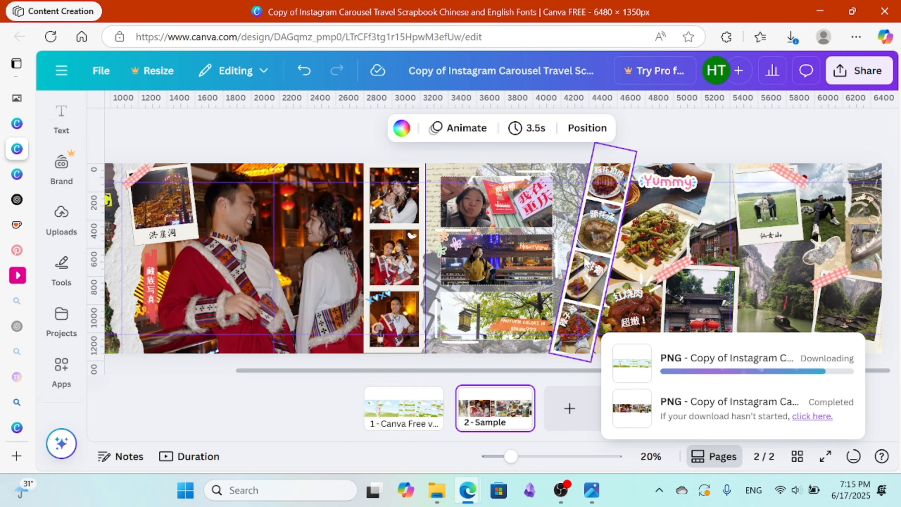
pyautogui.doubleClick(322, 151)
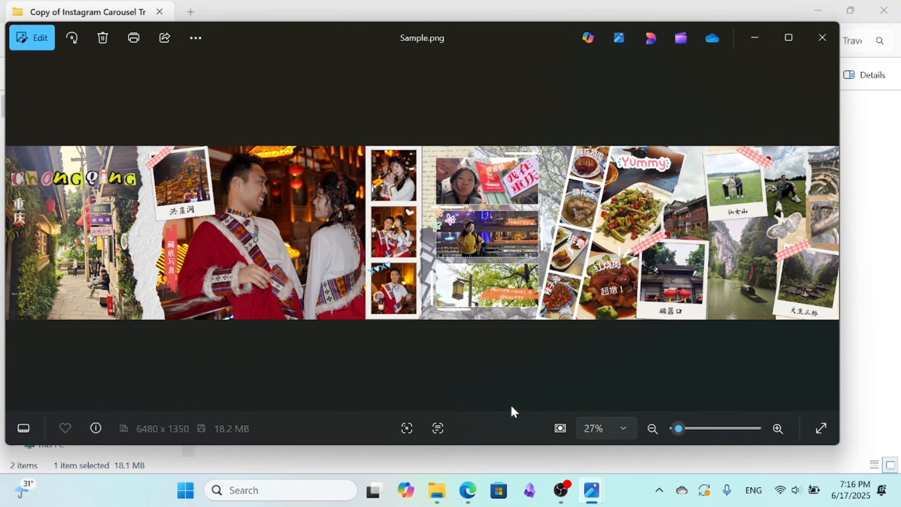
# Switch back to Canva in the browser and create a new Instagram Post (4:5) design
pyautogui.click(468, 489)
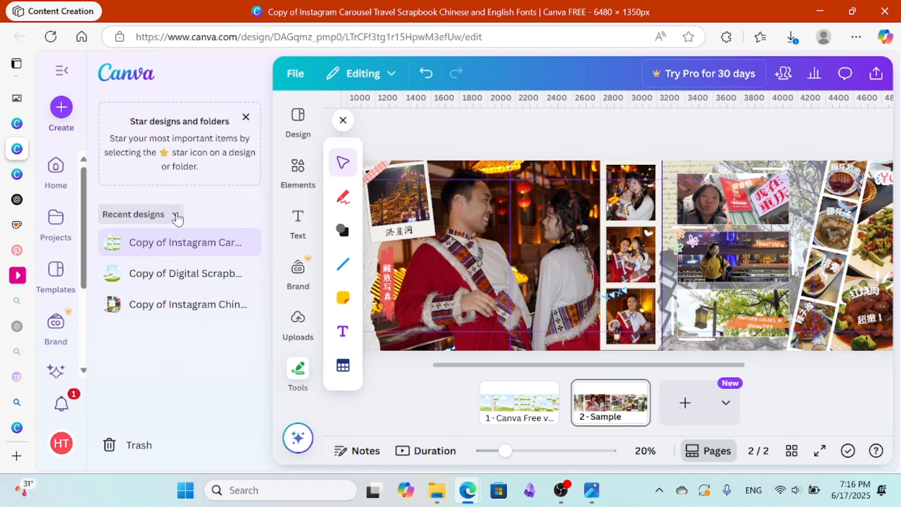
pyautogui.click(300, 72)
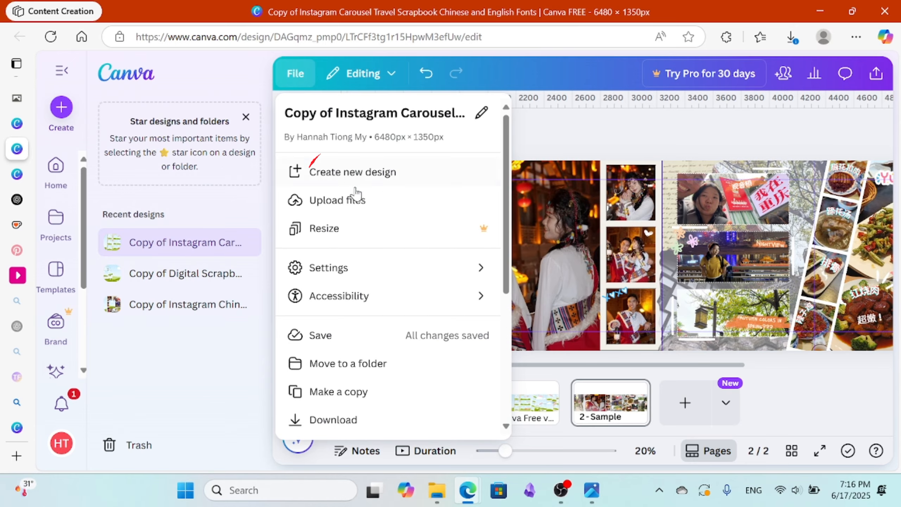
pyautogui.click(359, 175)
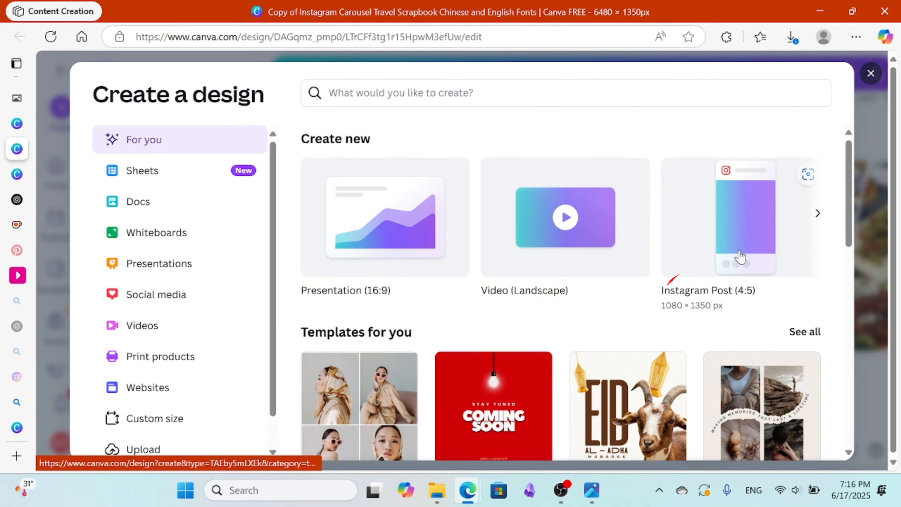
pyautogui.click(751, 261)
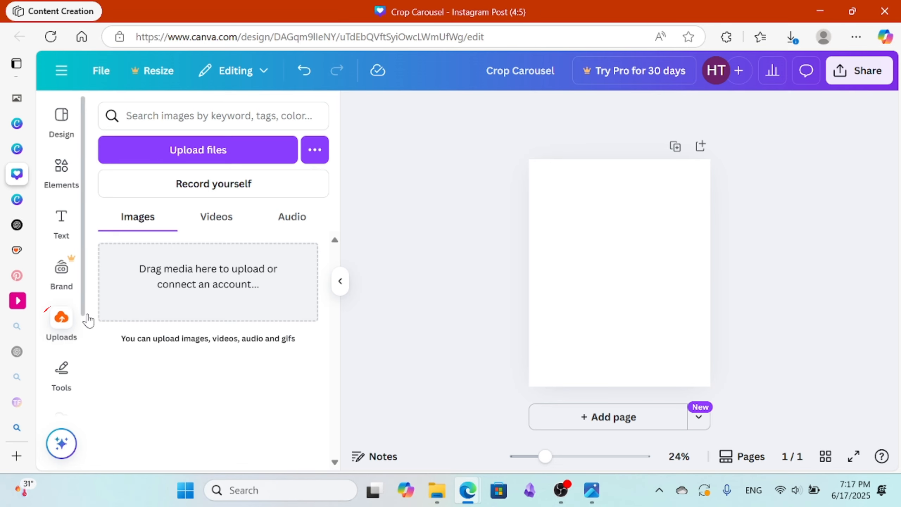
# Upload the exported full carousel image and add it to the blank page
pyautogui.click(209, 147)
pyautogui.click(619, 446)
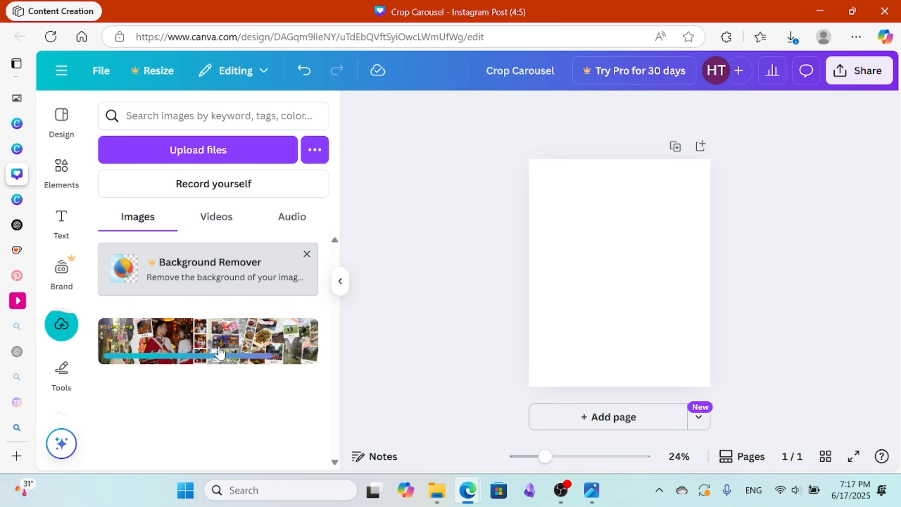
pyautogui.click(231, 326)
# Enlarge the carousel image to 6480 × 1350 px, filling the page height with its left edge aligned to the page
pyautogui.moveTo(696, 289); pyautogui.dragTo(868, 398)
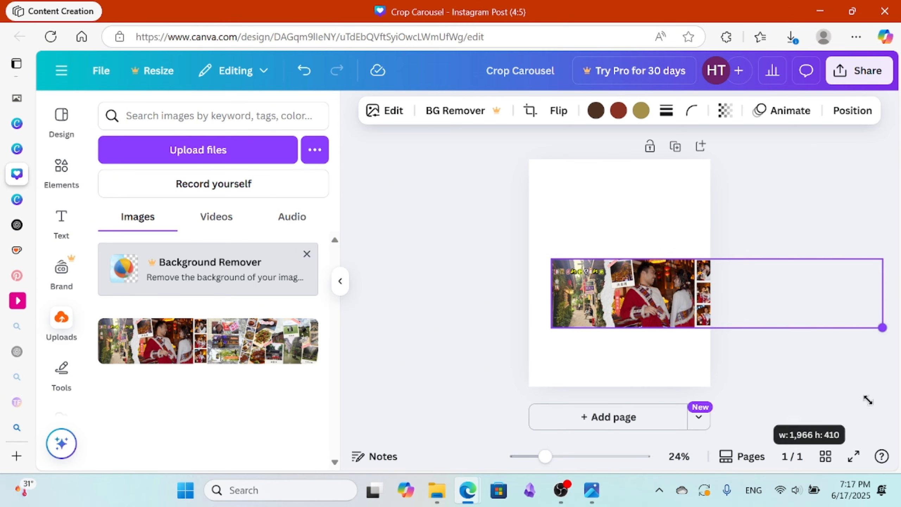
pyautogui.moveTo(550, 258); pyautogui.dragTo(490, 245)
pyautogui.moveTo(597, 274); pyautogui.dragTo(646, 210)
pyautogui.moveTo(540, 263); pyautogui.dragTo(321, 309)
pyautogui.moveTo(579, 253); pyautogui.dragTo(786, 229)
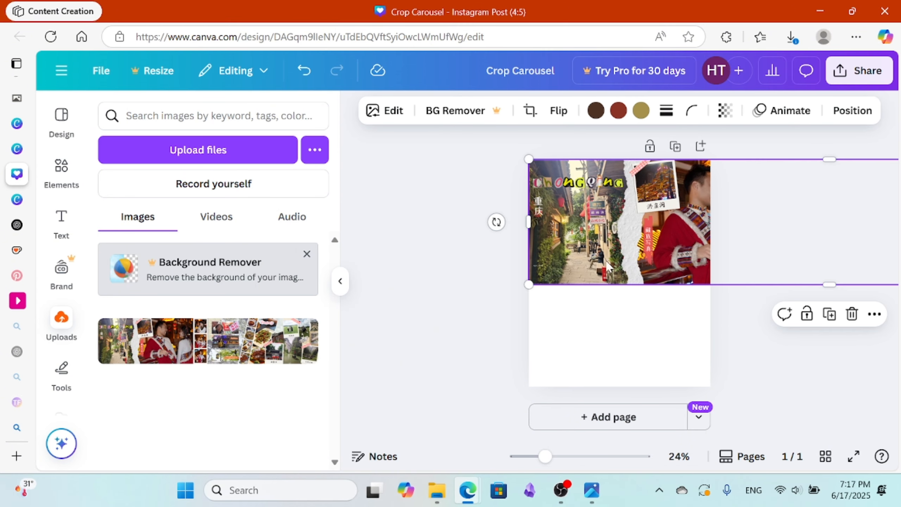
pyautogui.moveTo(529, 286); pyautogui.dragTo(333, 376)
pyautogui.moveTo(649, 270); pyautogui.dragTo(855, 270)
pyautogui.moveTo(529, 328); pyautogui.dragTo(385, 422)
pyautogui.moveTo(667, 287); pyautogui.dragTo(857, 291)
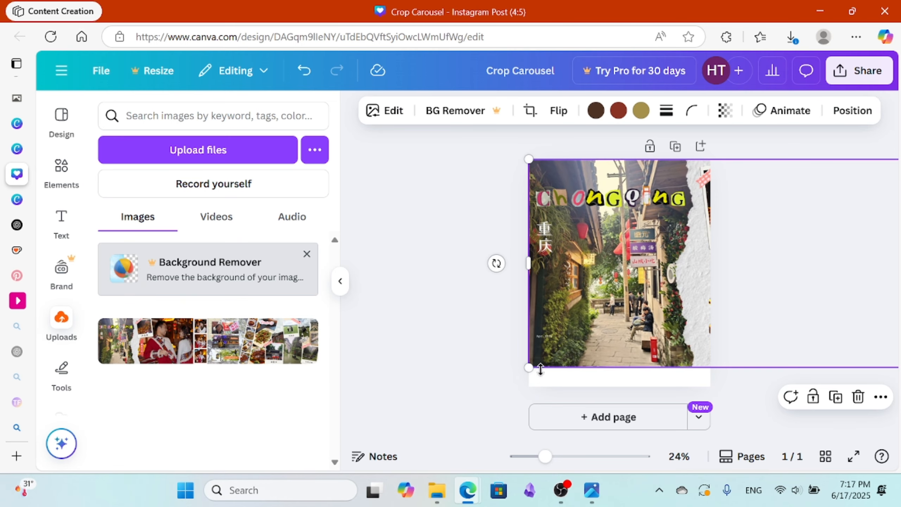
pyautogui.moveTo(532, 369); pyautogui.dragTo(466, 426)
pyautogui.moveTo(603, 312); pyautogui.dragTo(717, 313)
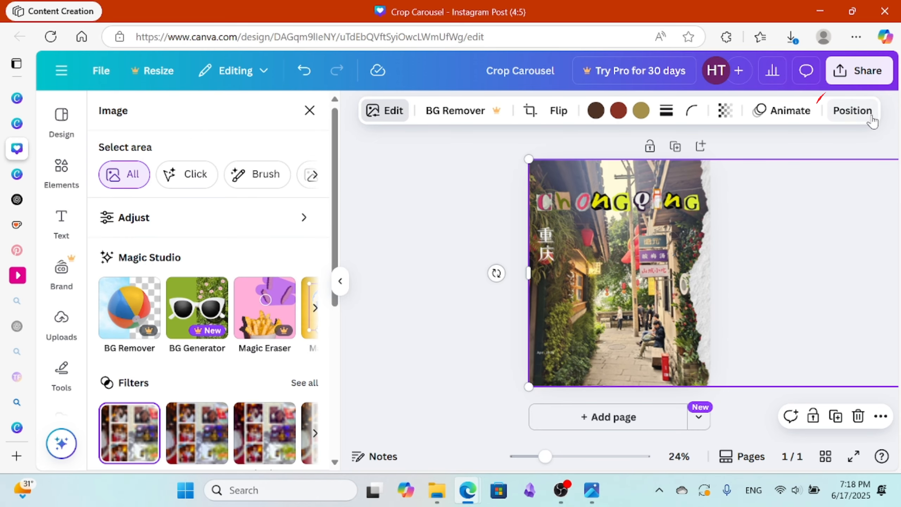
# Open the carousel image's position settings and check its width, height and X and Y position
pyautogui.click(853, 111)
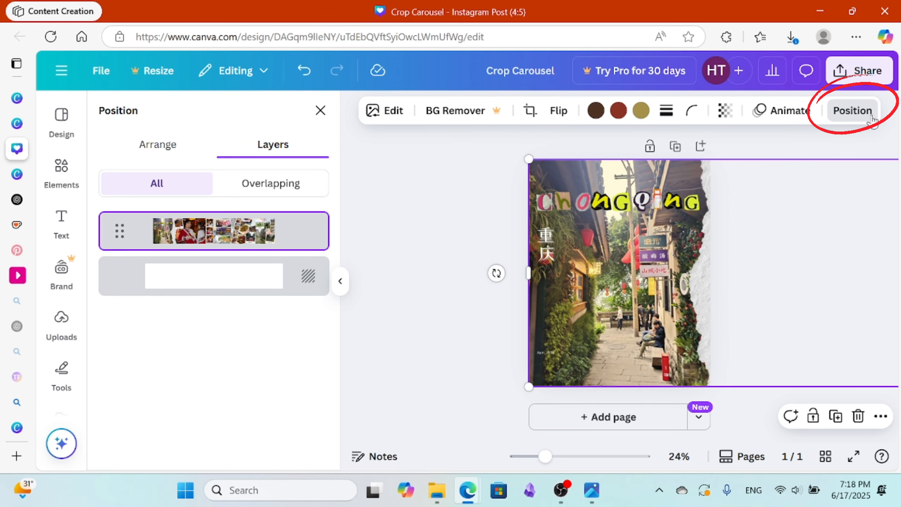
pyautogui.click(167, 147)
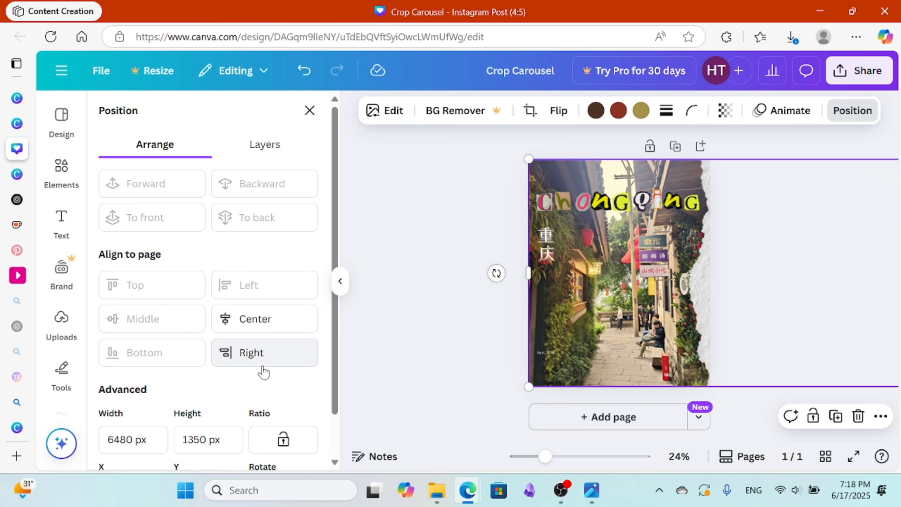
pyautogui.scroll(-2, 280, 362)
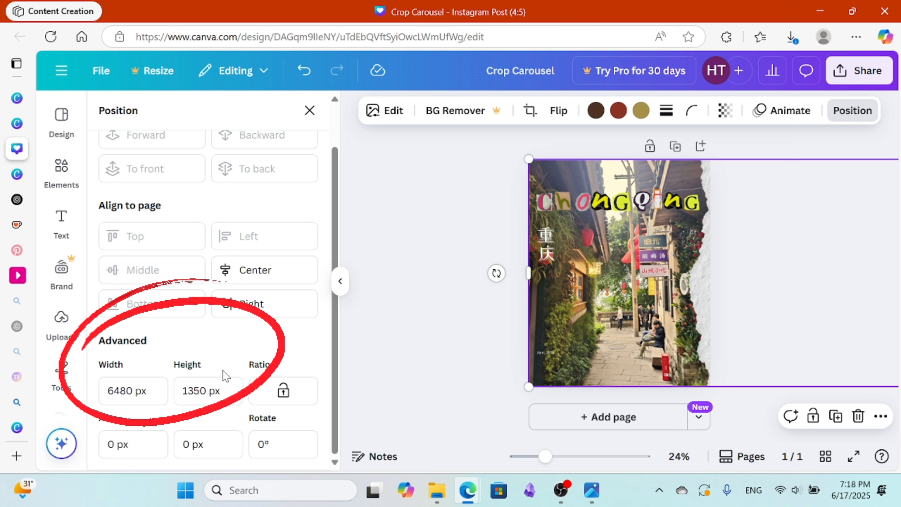
pyautogui.scroll(1, 222, 213)
pyautogui.scroll(-1, 247, 323)
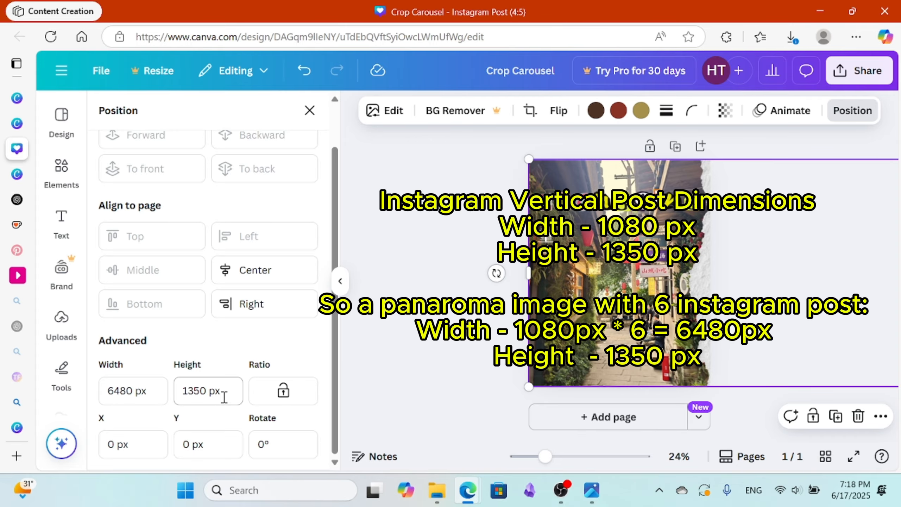
# Duplicate page 1 and set the carousel image's X position to -1080 px on page 2
pyautogui.click(675, 146)
pyautogui.click(633, 314)
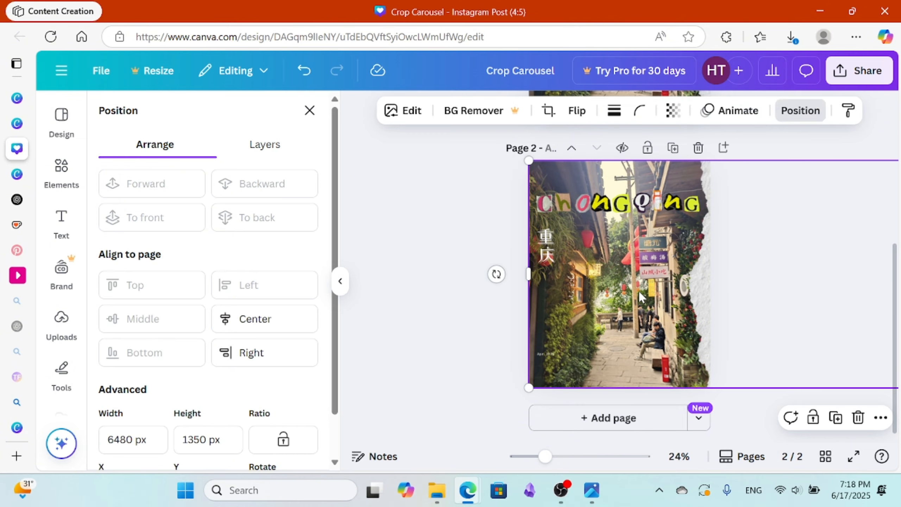
pyautogui.scroll(-2, 138, 425)
pyautogui.click(138, 444)
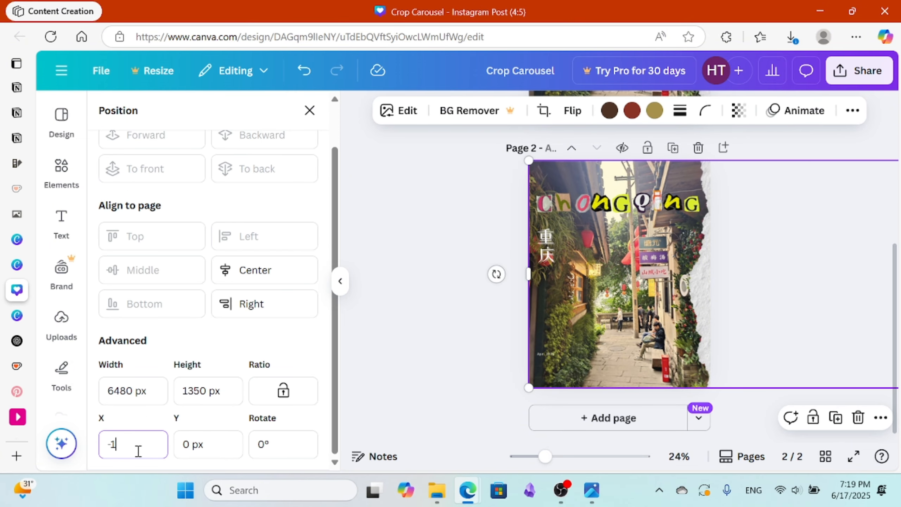
pyautogui.write('-1080')
pyautogui.press('Return')
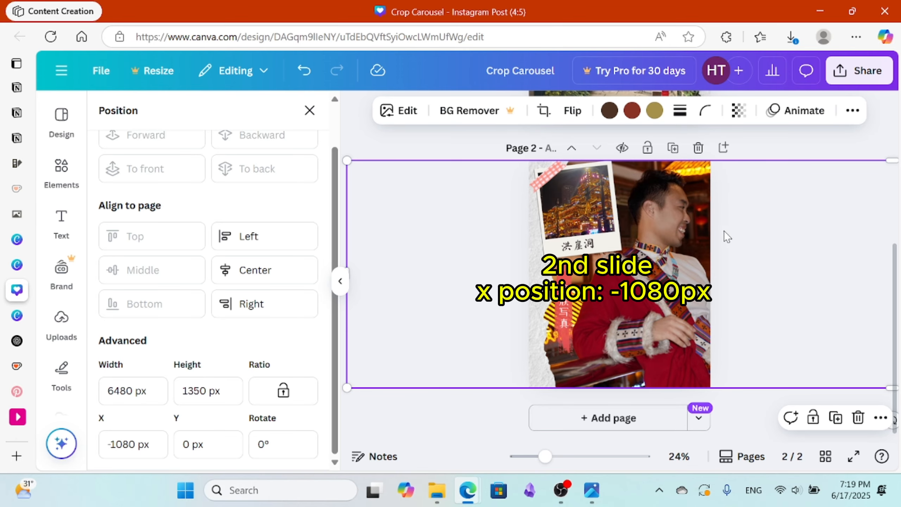
# Duplicate page 2 and set the carousel image's X position to -2160 px on page 3
pyautogui.click(673, 148)
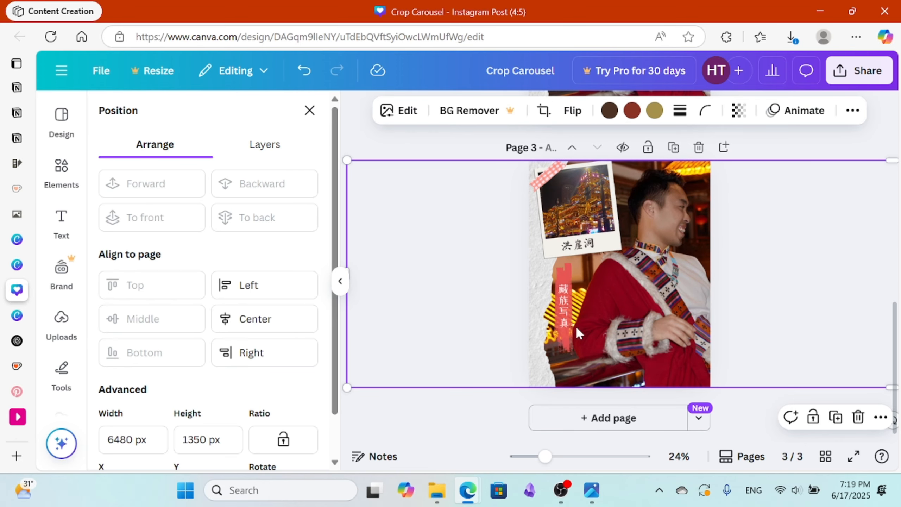
pyautogui.scroll(-2, 206, 443)
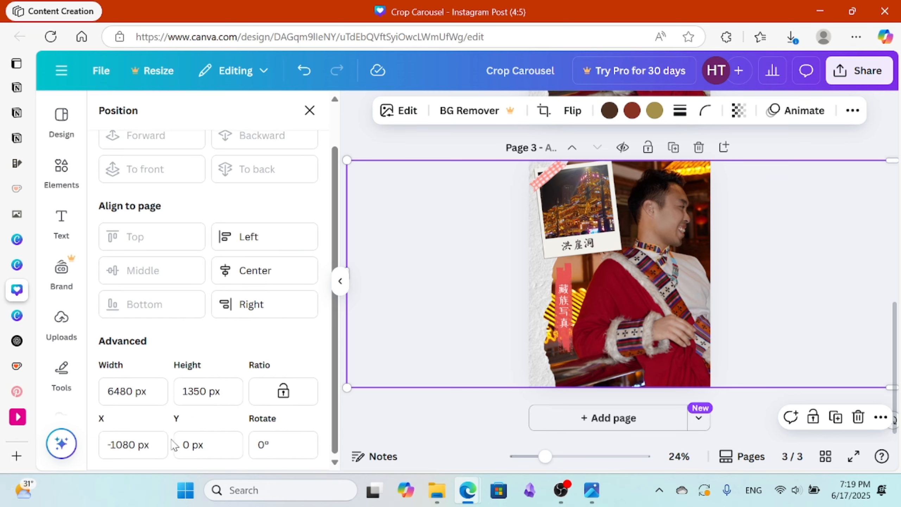
pyautogui.doubleClick(132, 445)
pyautogui.write('2160')
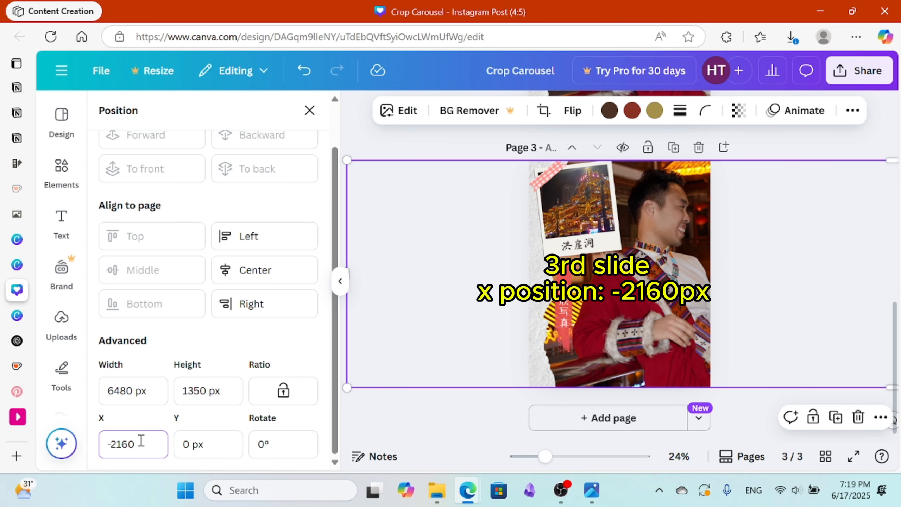
pyautogui.press('Return')
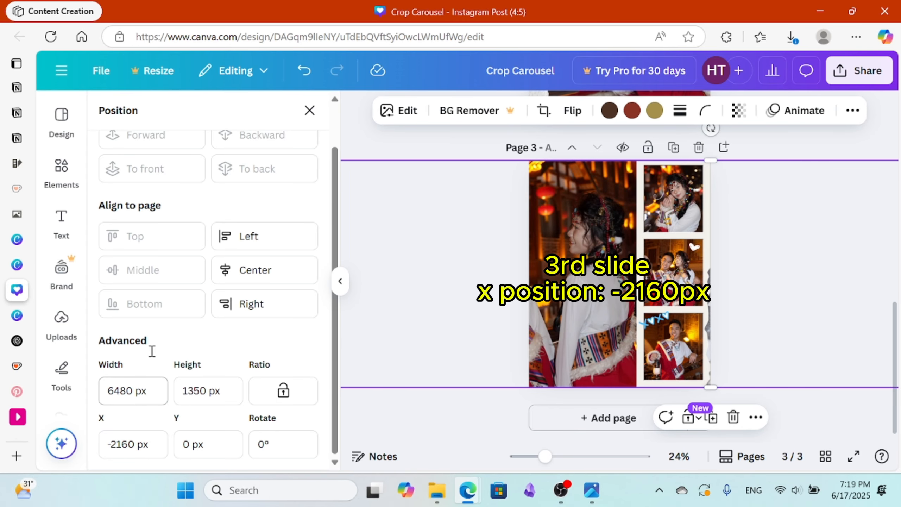
# Continue duplicating pages and shifting the image to its following slices, with an X position of -4320 px on page 5
pyautogui.doubleClick(122, 444)
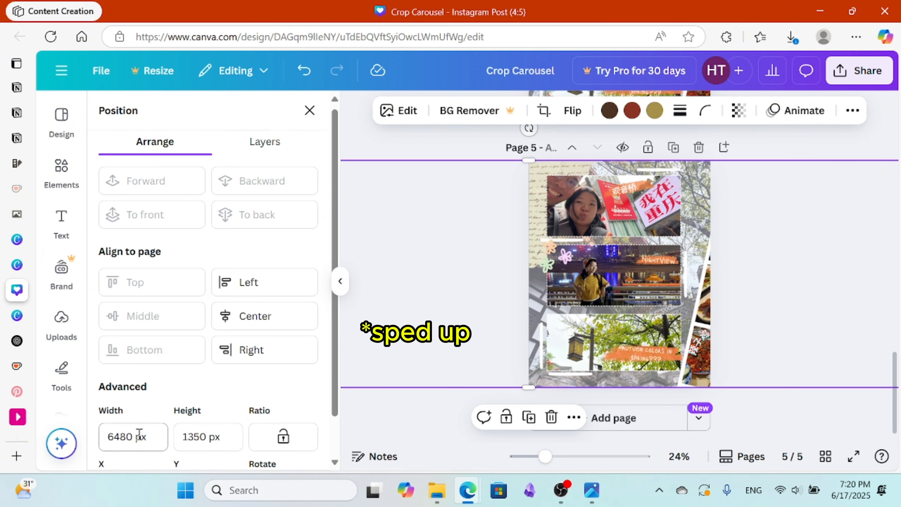
pyautogui.scroll(-2, 178, 355)
pyautogui.click(137, 446)
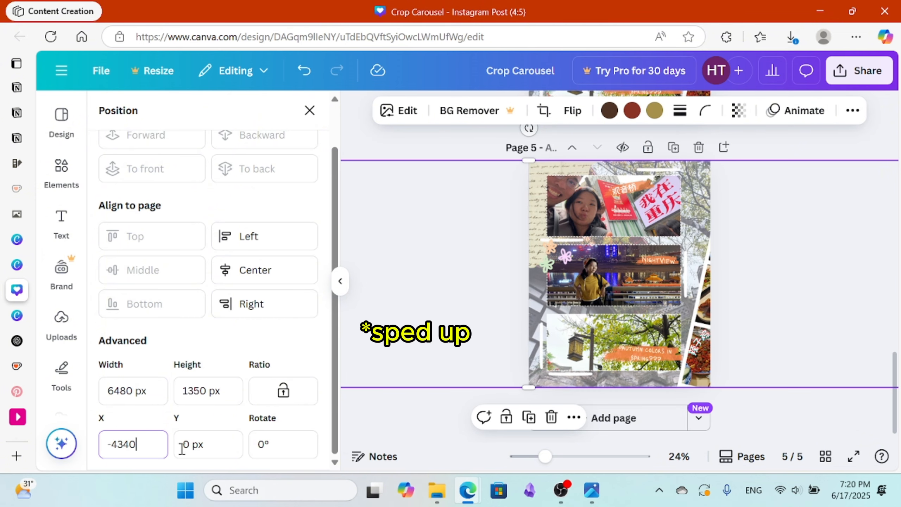
pyautogui.press('Return')
# Duplicate page 5 and set the carousel image's X position to -5400 px on page 6
pyautogui.doubleClick(122, 444)
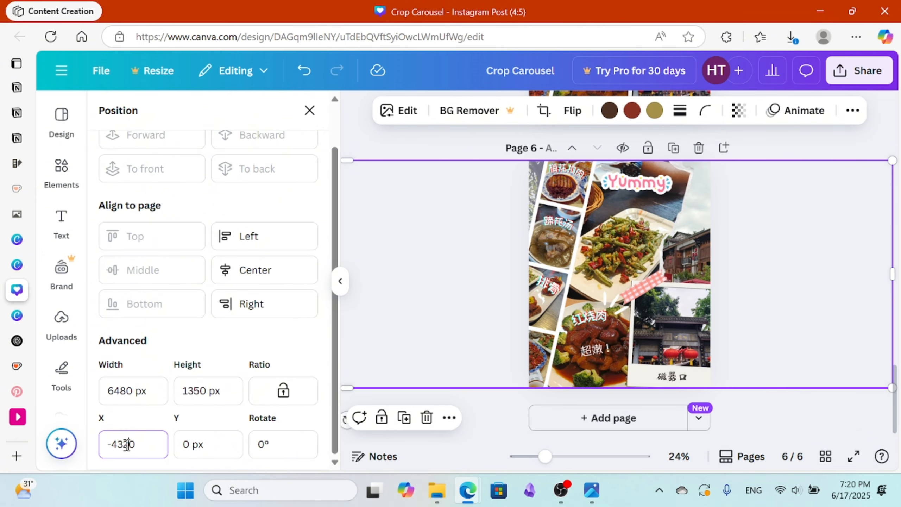
pyautogui.write('5400')
pyautogui.press('Return')
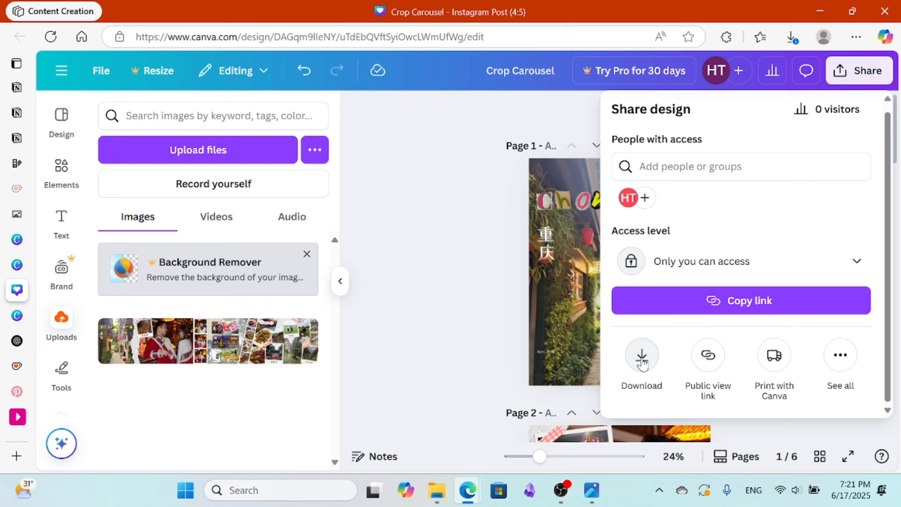
# Download pages 1–6 of the cropped carousel as PNG at 1,080 × 1,350 px
pyautogui.click(642, 355)
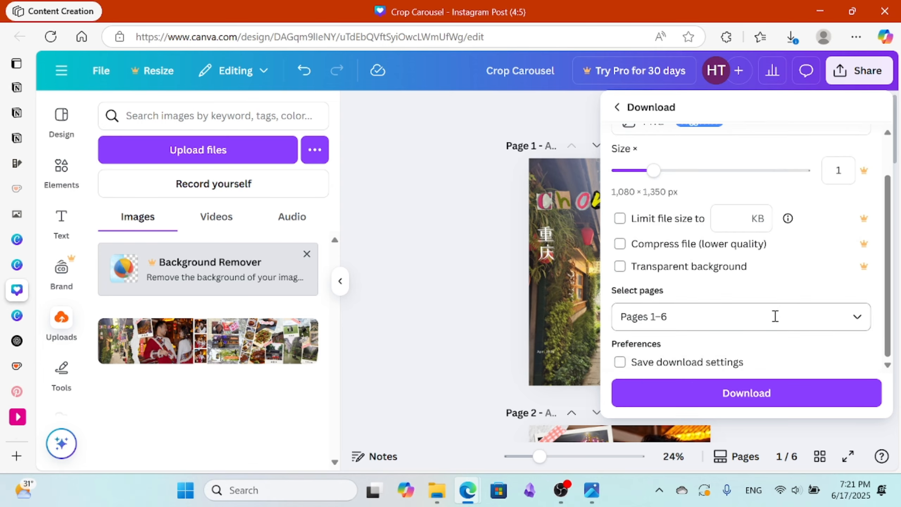
pyautogui.click(746, 392)
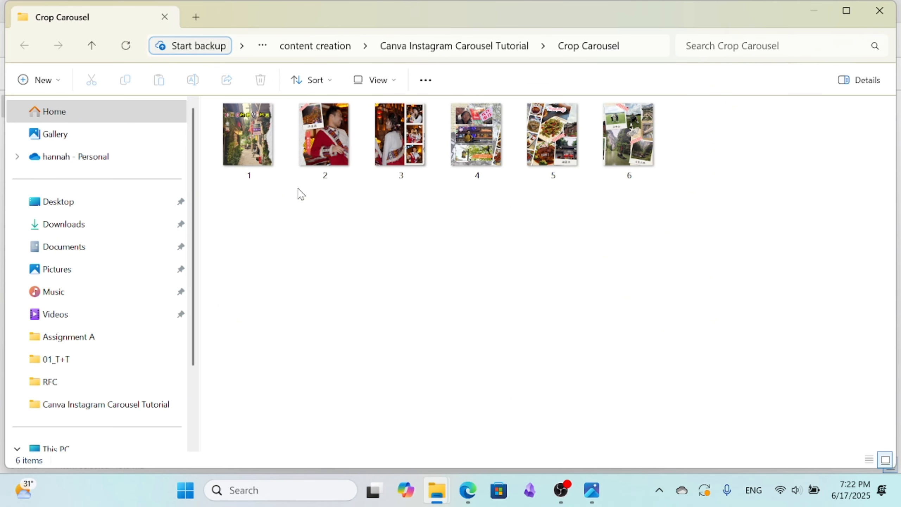
# Open the first image in the Crop Carousel folder and page through the exported slides in order
pyautogui.doubleClick(264, 151)
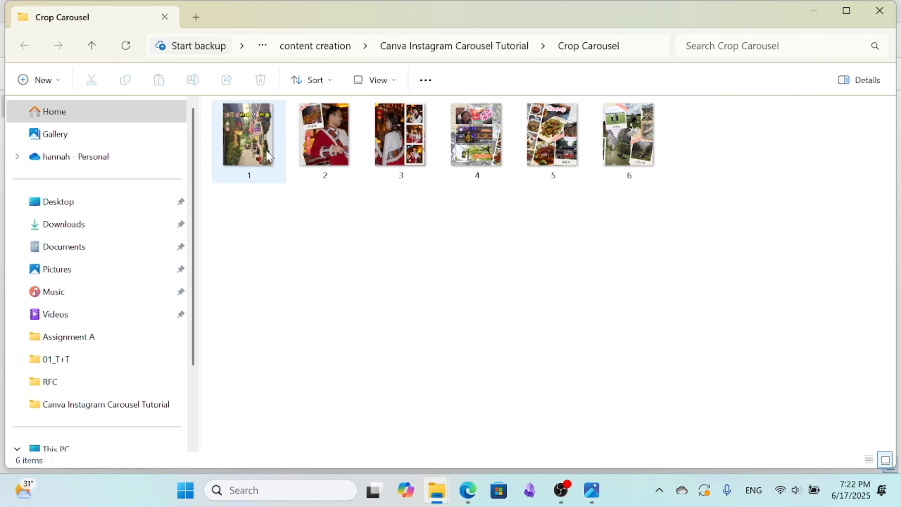
pyautogui.click(847, 255)
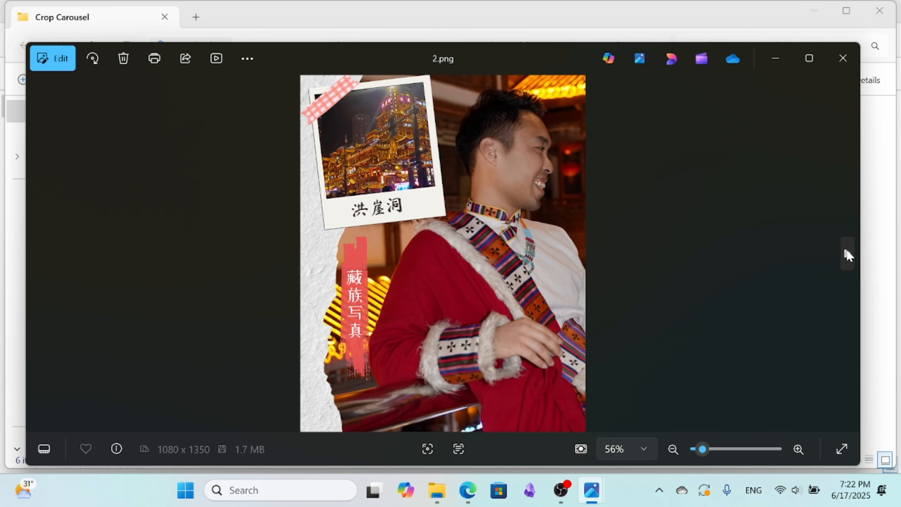
pyautogui.click(847, 255)
pyautogui.click(847, 255)
pyautogui.click(847, 254)
pyautogui.click(848, 256)
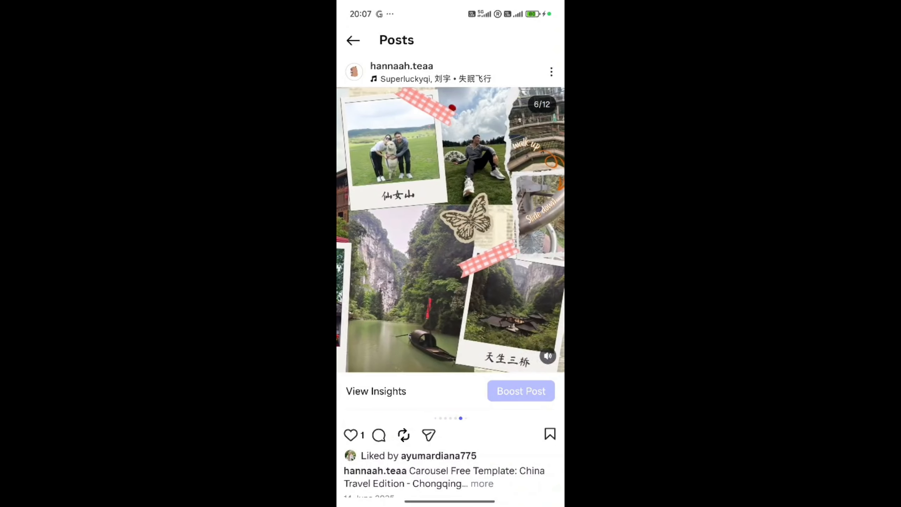
# Switch to the published Instagram carousel post and review how its slides connect, going back to slide 2 and forward to slide 12
pyautogui.hscroll(-2, 450, 229)
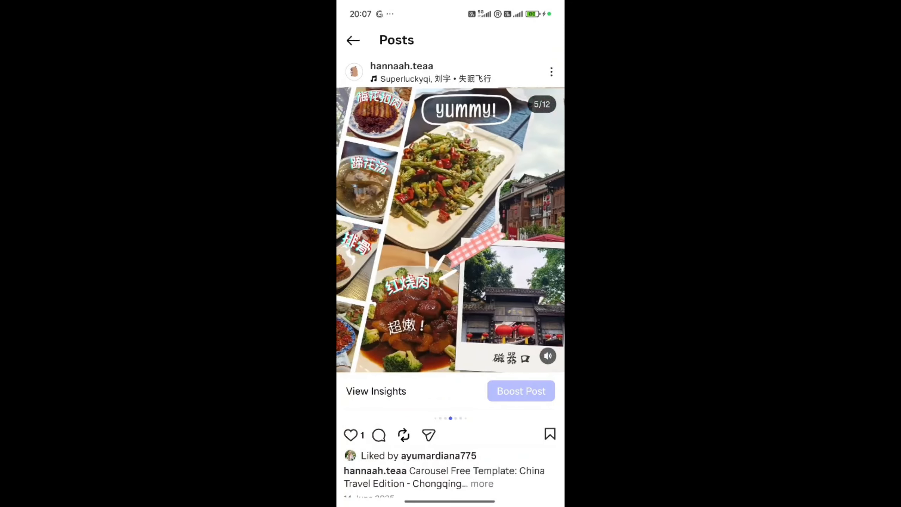
pyautogui.hscroll(-2, 450, 229)
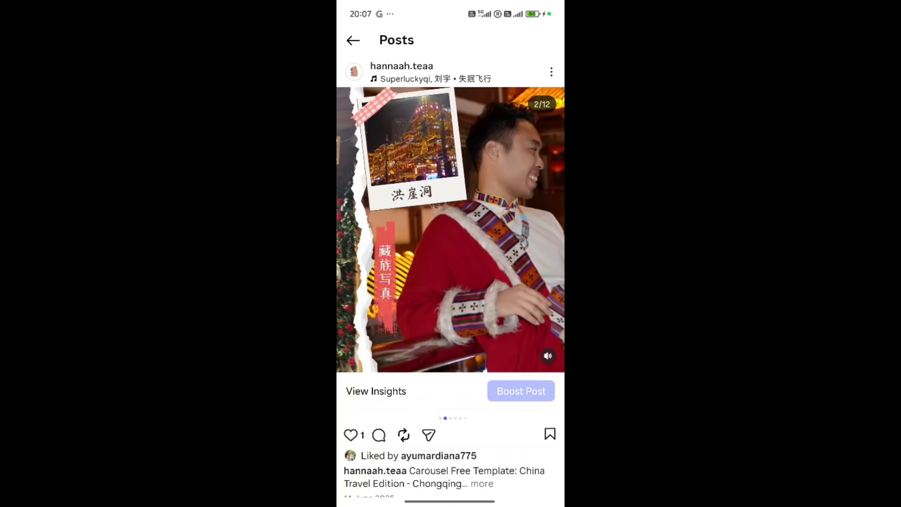
pyautogui.hscroll(1, 450, 229)
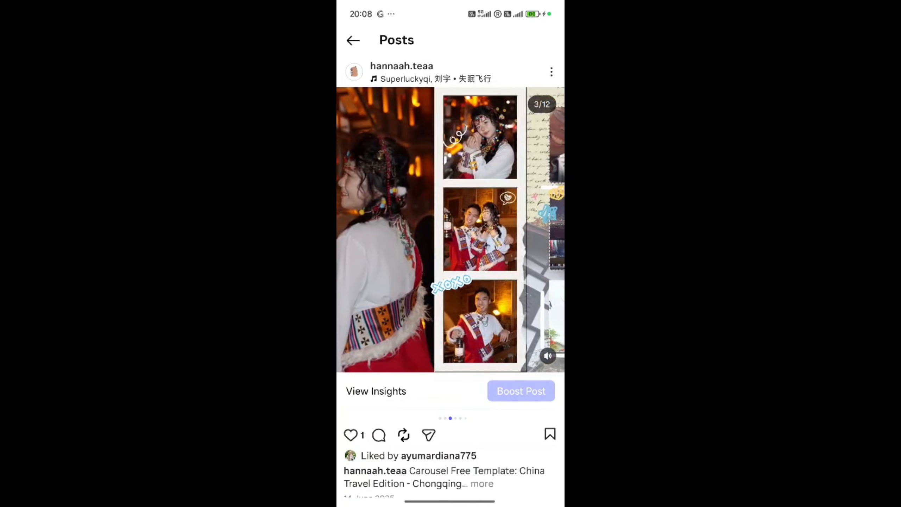
pyautogui.hscroll(1, 450, 230)
pyautogui.hscroll(1, 451, 229)
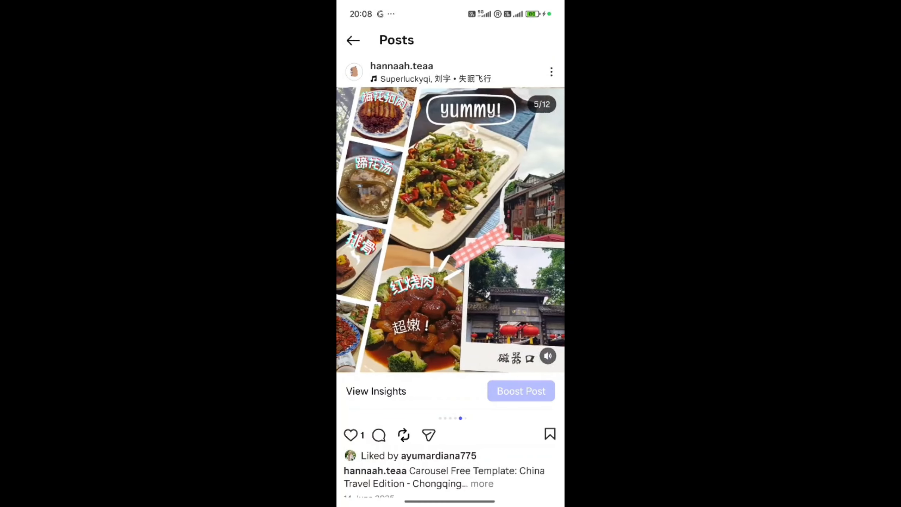
pyautogui.hscroll(1, 450, 229)
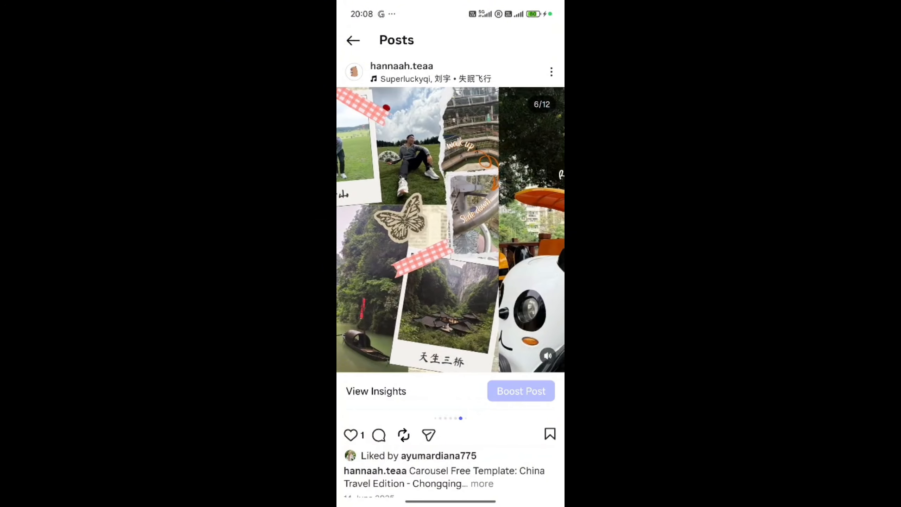
pyautogui.hscroll(1, 450, 229)
pyautogui.hscroll(1, 450, 229)
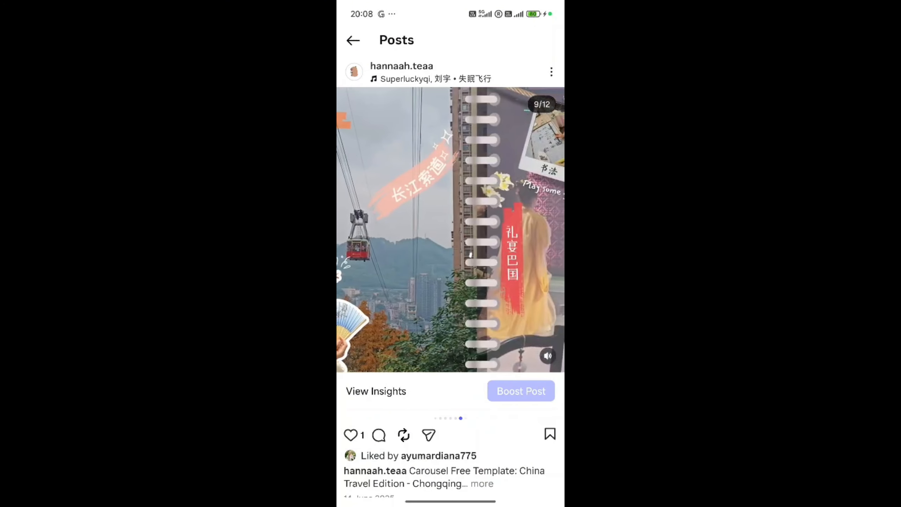
pyautogui.hscroll(1, 450, 229)
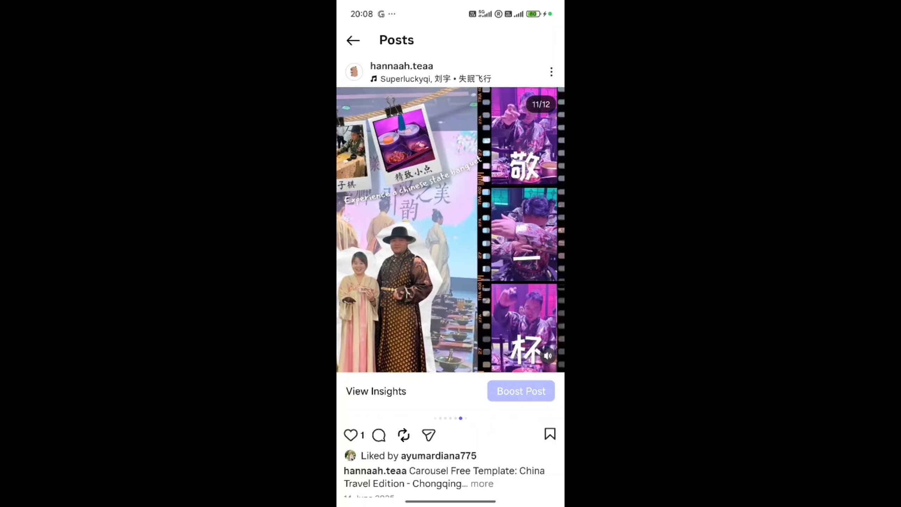
pyautogui.hscroll(1, 450, 229)
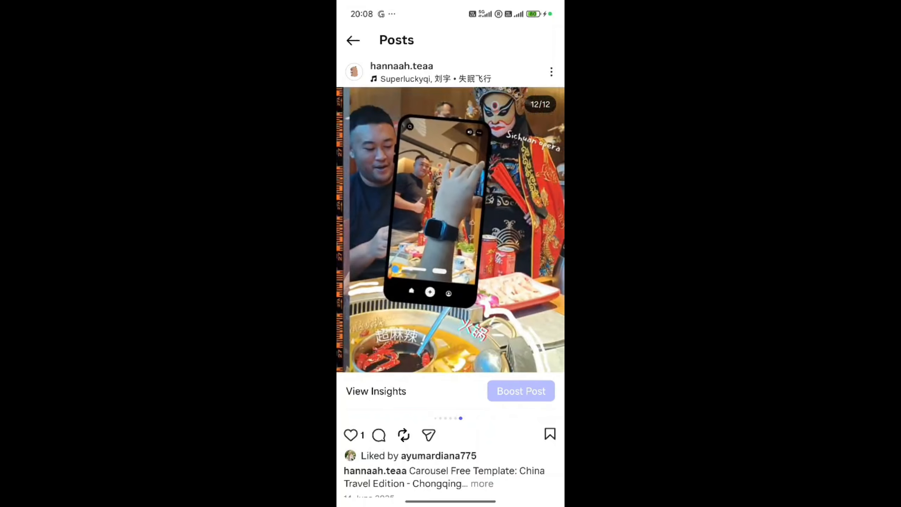